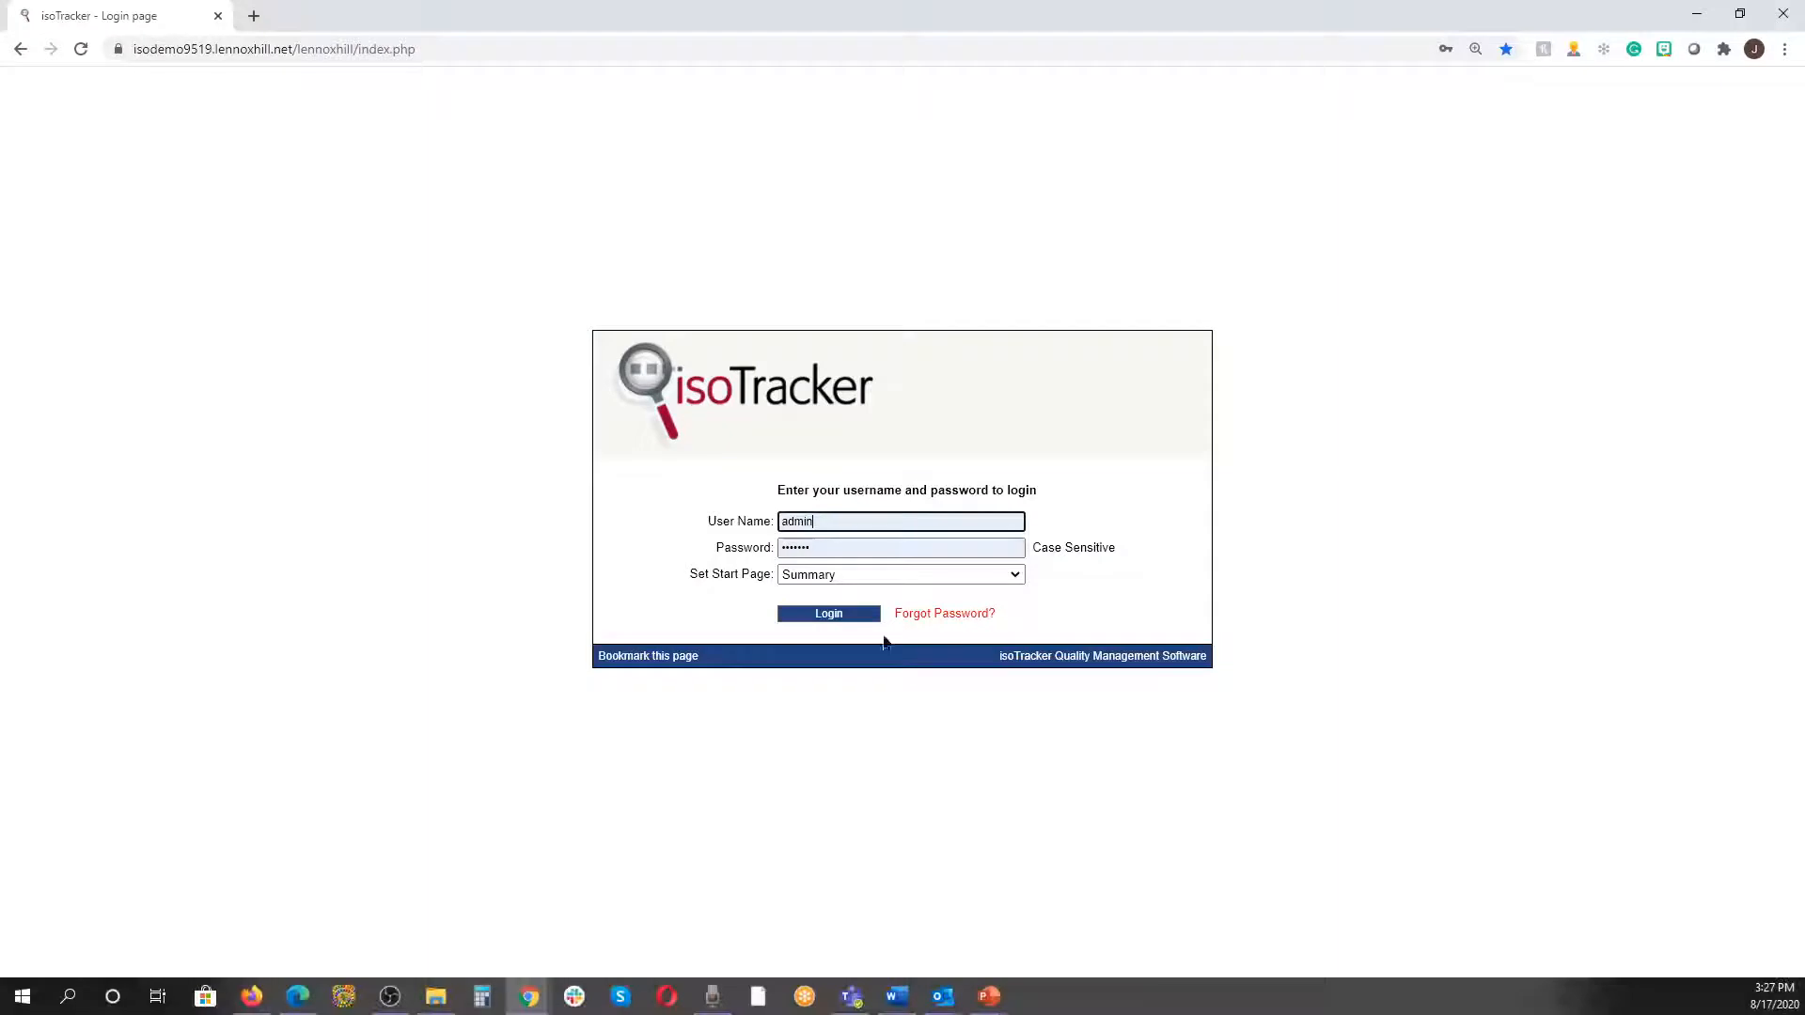
# - Log in with the prefilled credentials and open Training Event #1 from the training summary's Training Completed - All Respondents notifications
pyautogui.click(839, 616)
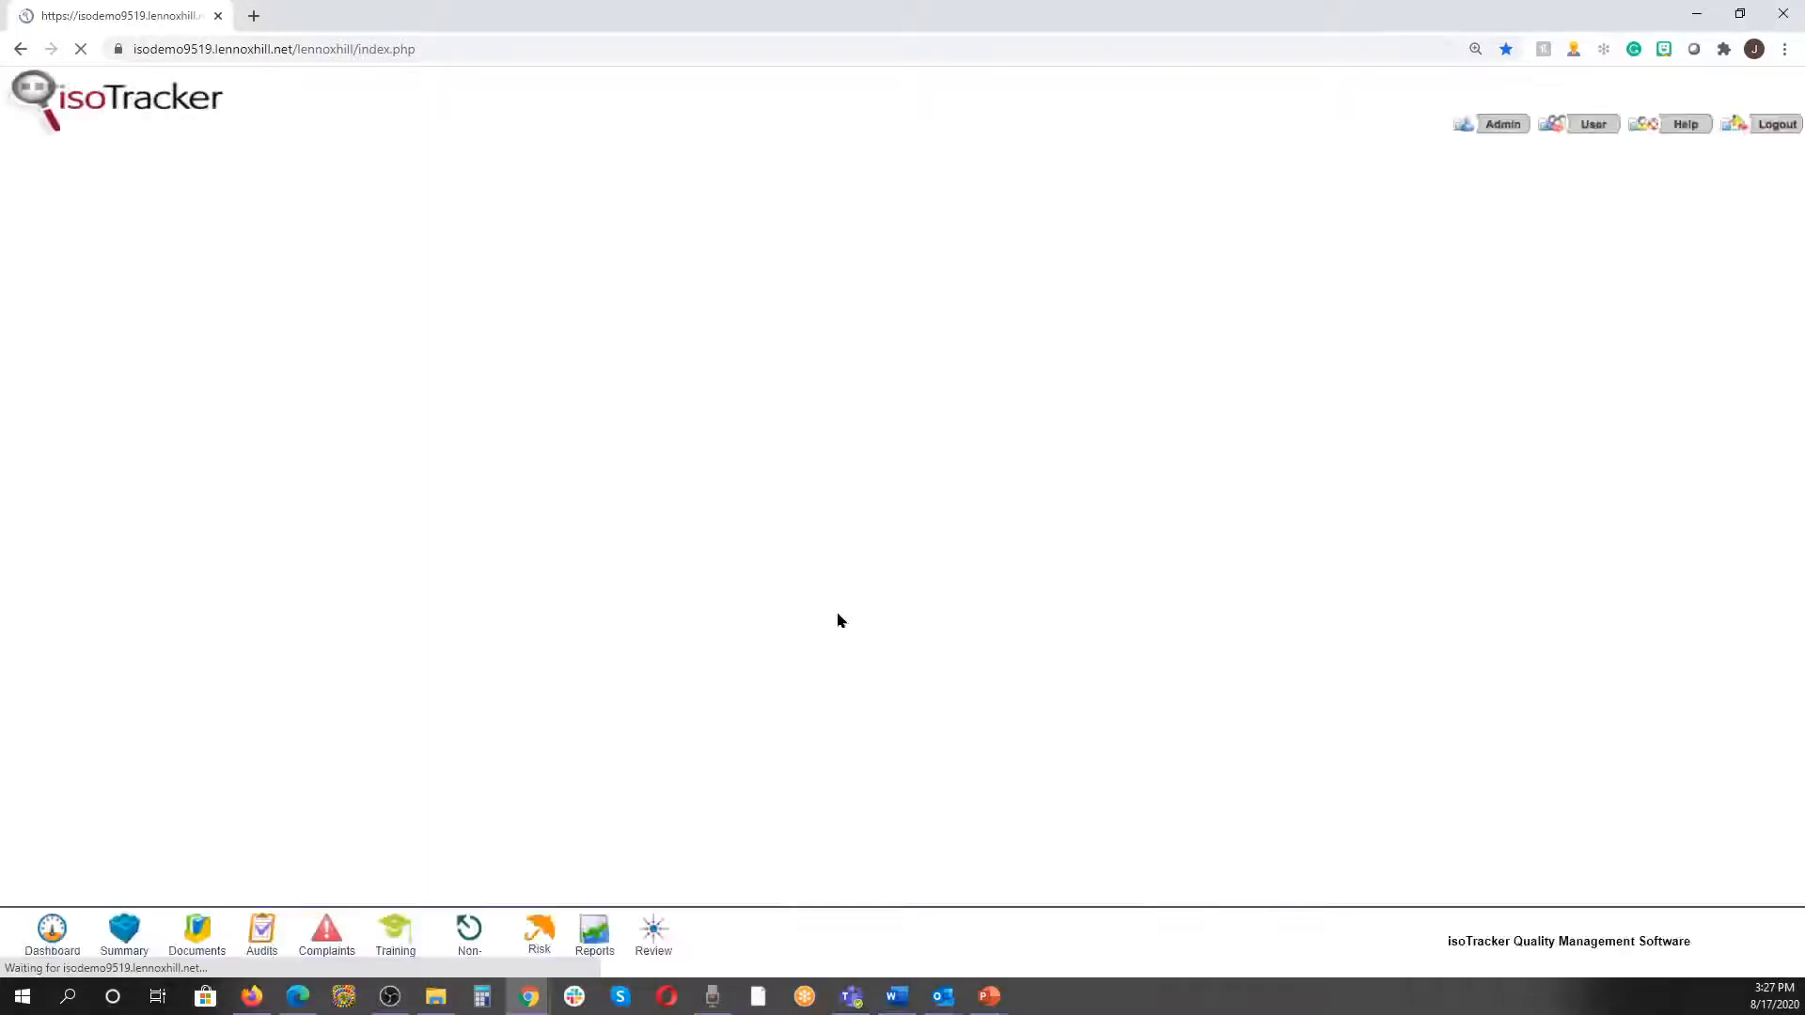
pyautogui.click(640, 206)
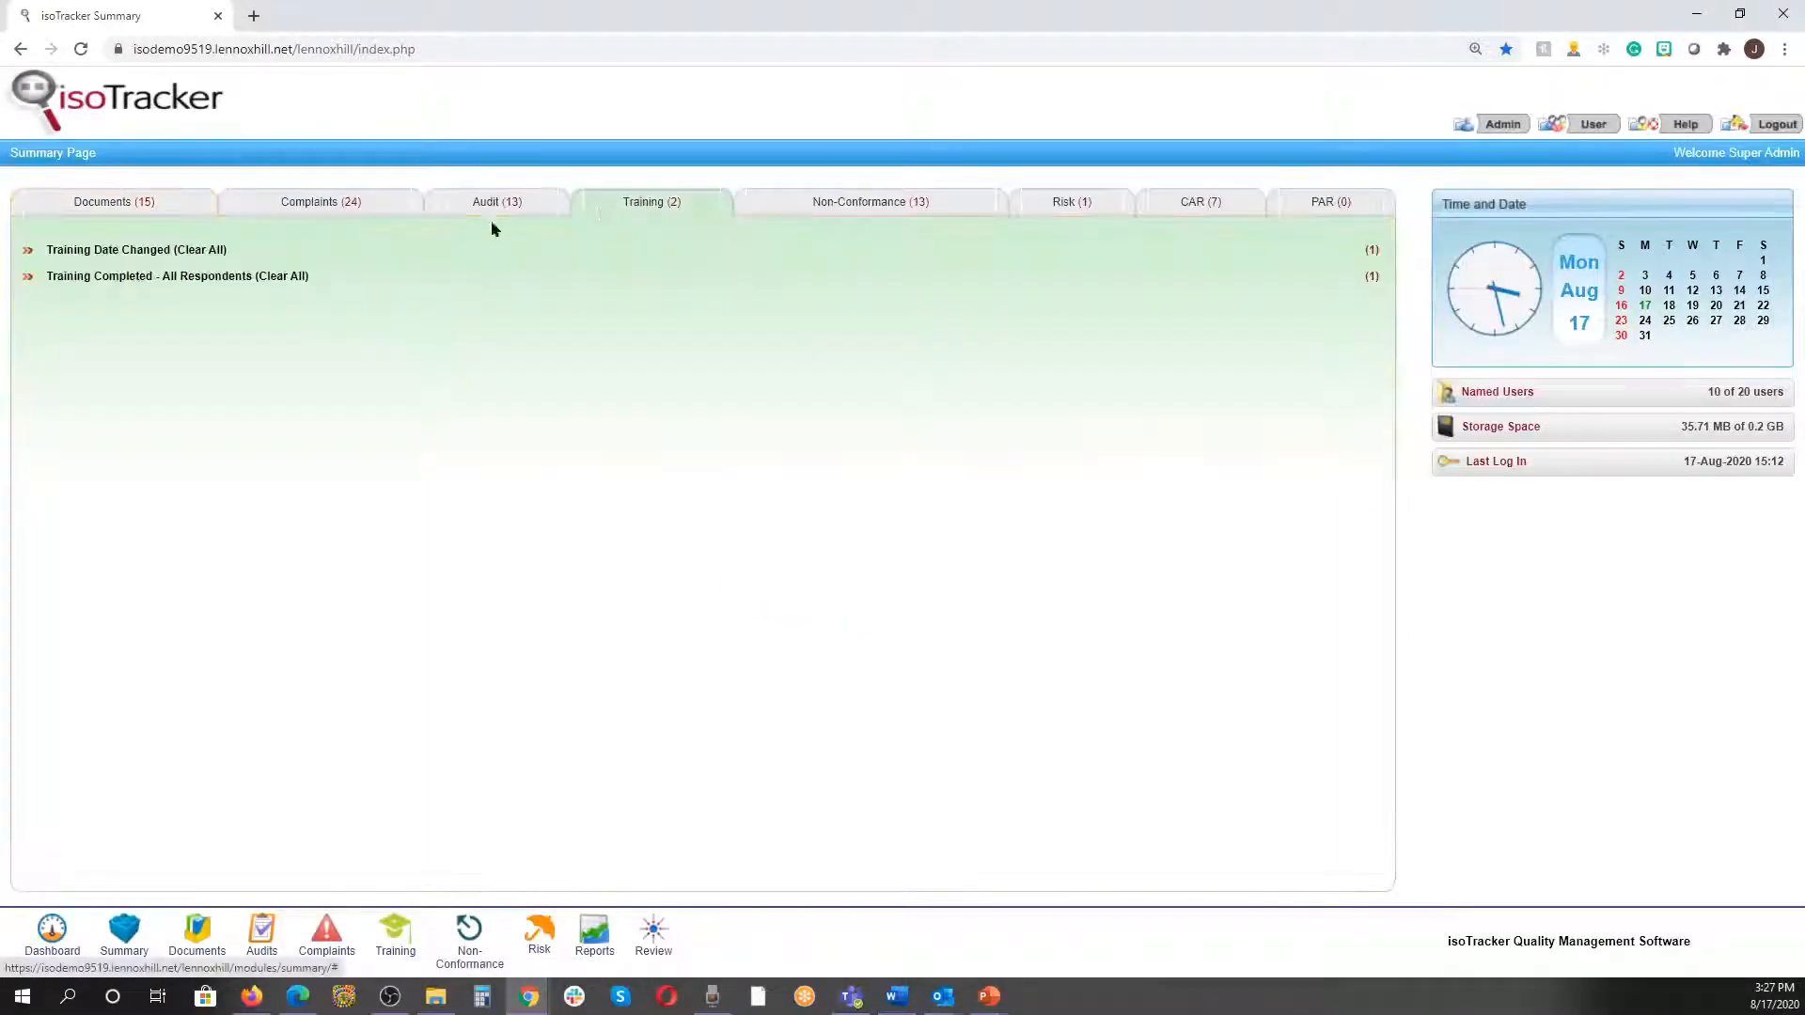
pyautogui.click(245, 276)
pyautogui.click(114, 328)
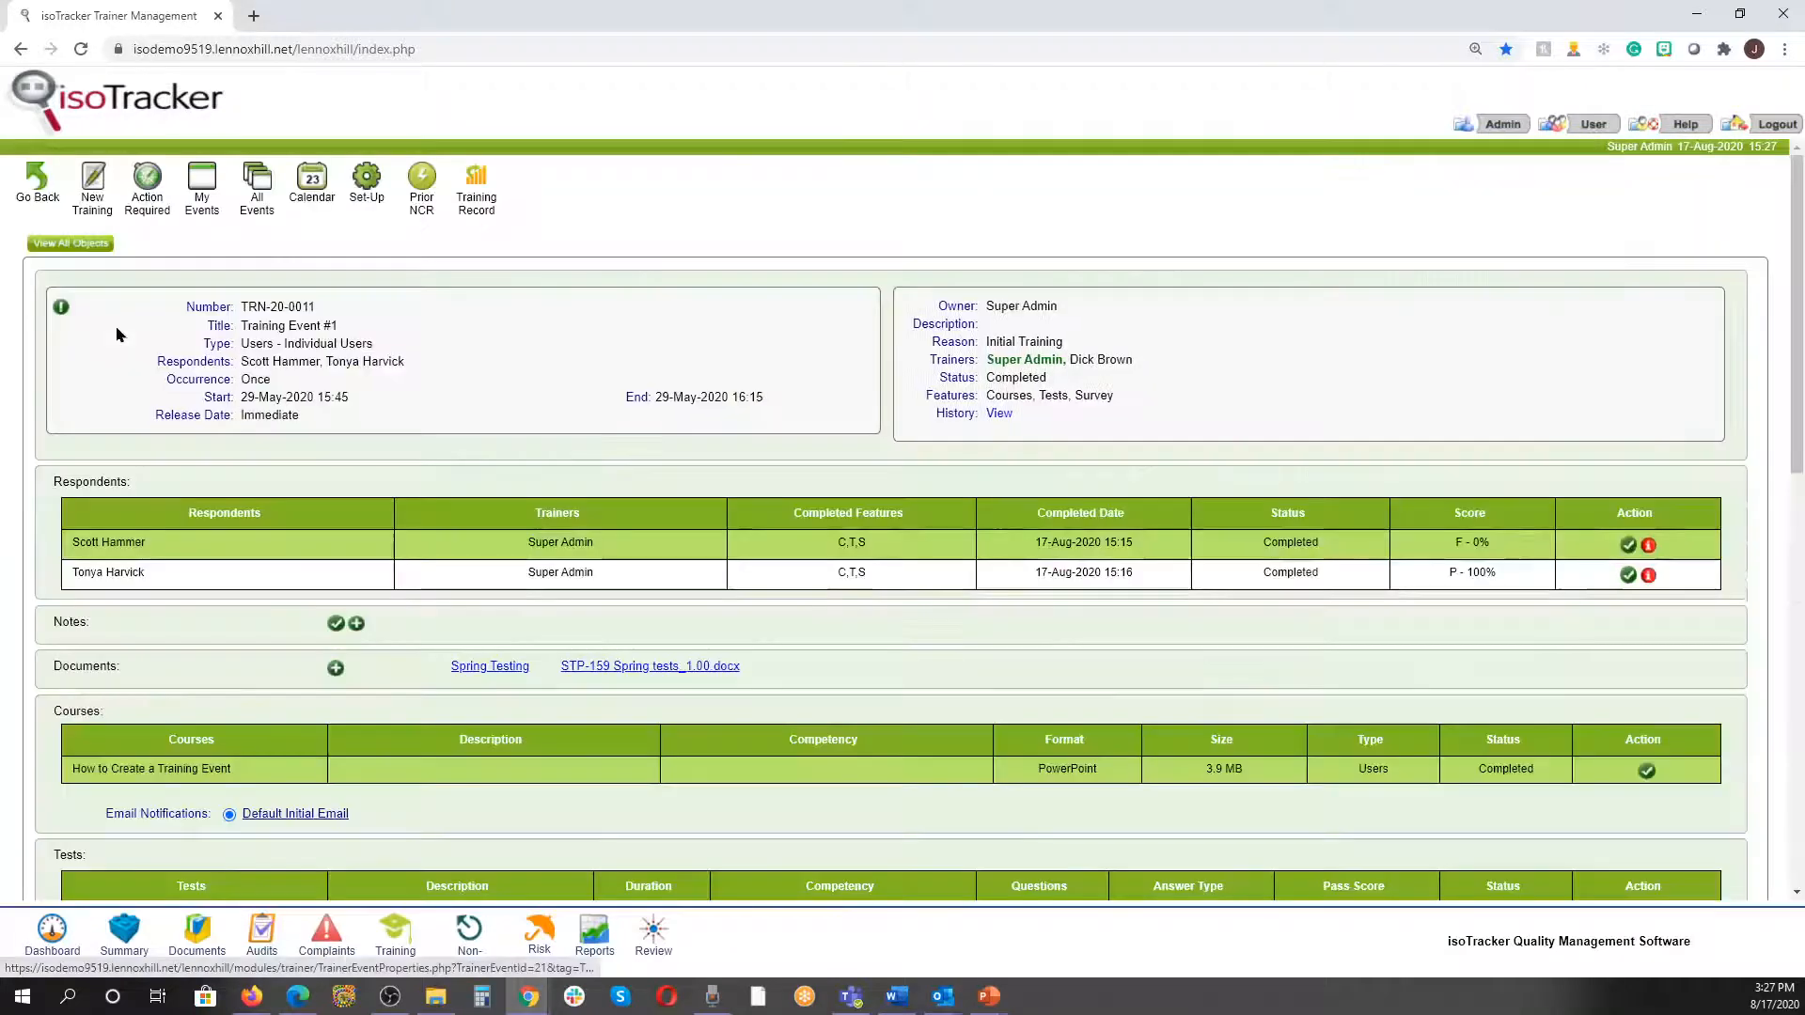
# - Open the entry form for a new Non-Conformance Record on Training Event #1
pyautogui.scroll(-7, 745, 471)
pyautogui.scroll(-2, 1181, 529)
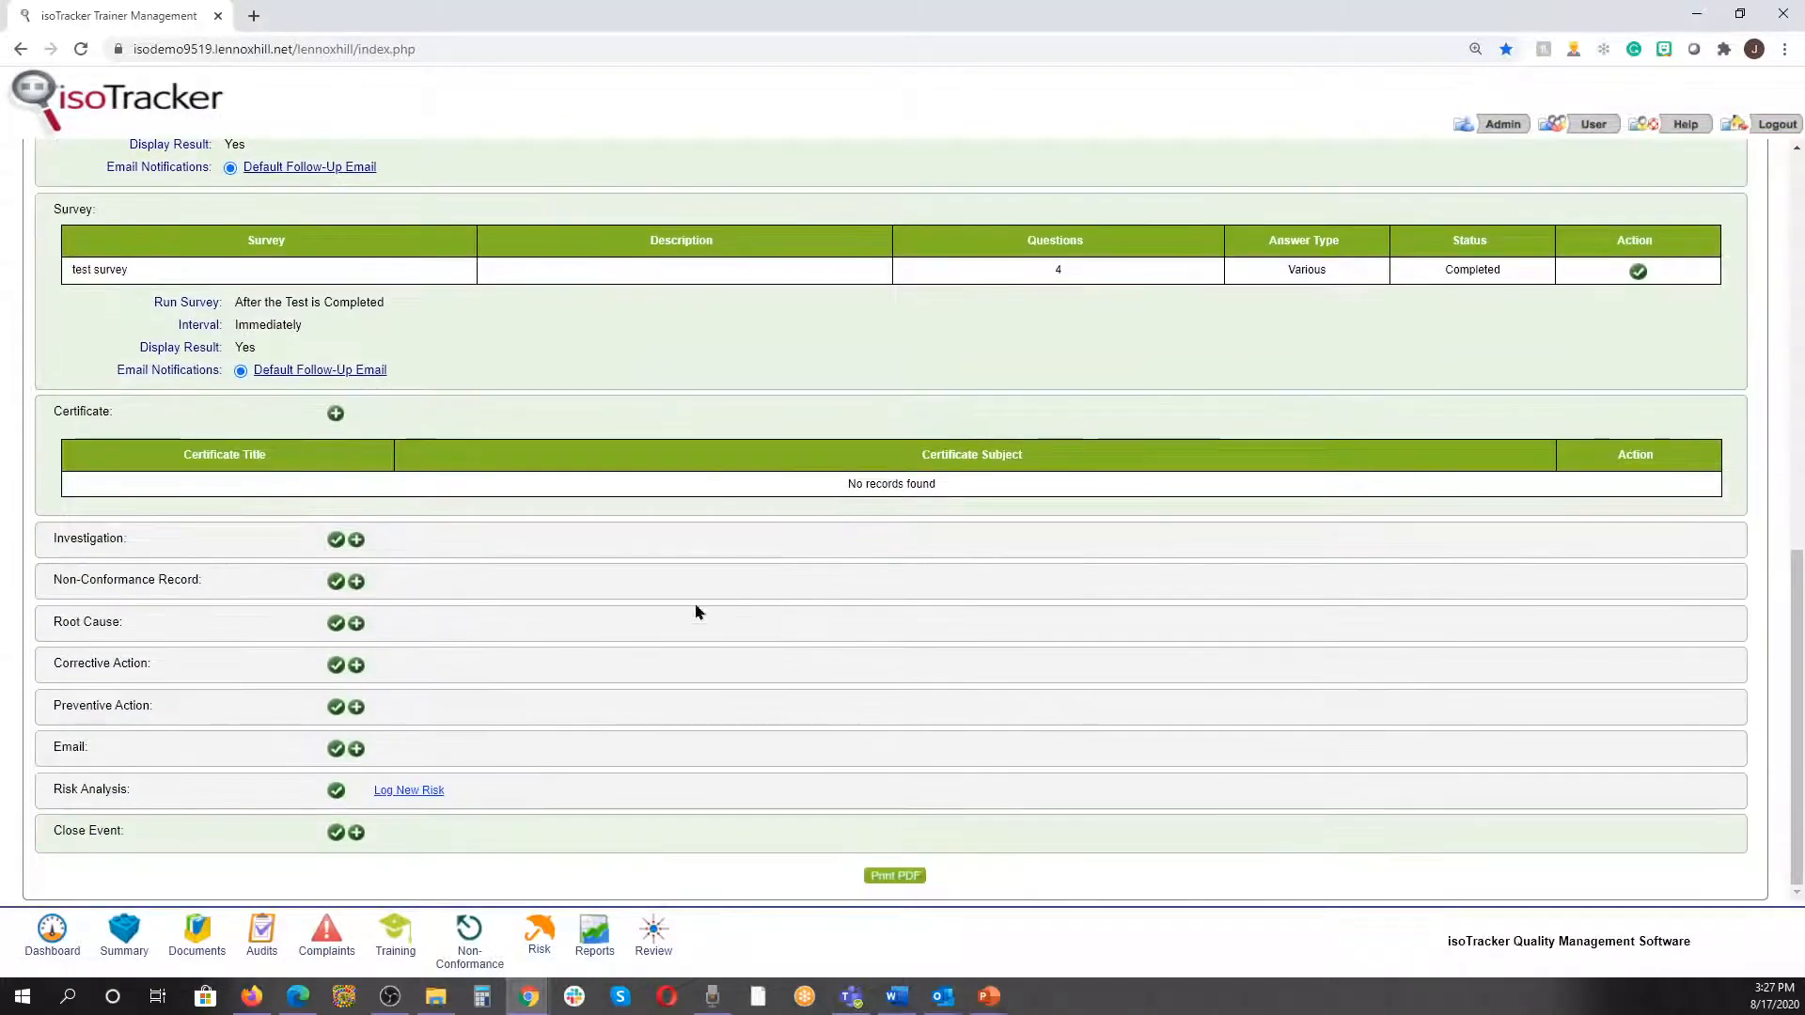
pyautogui.click(355, 583)
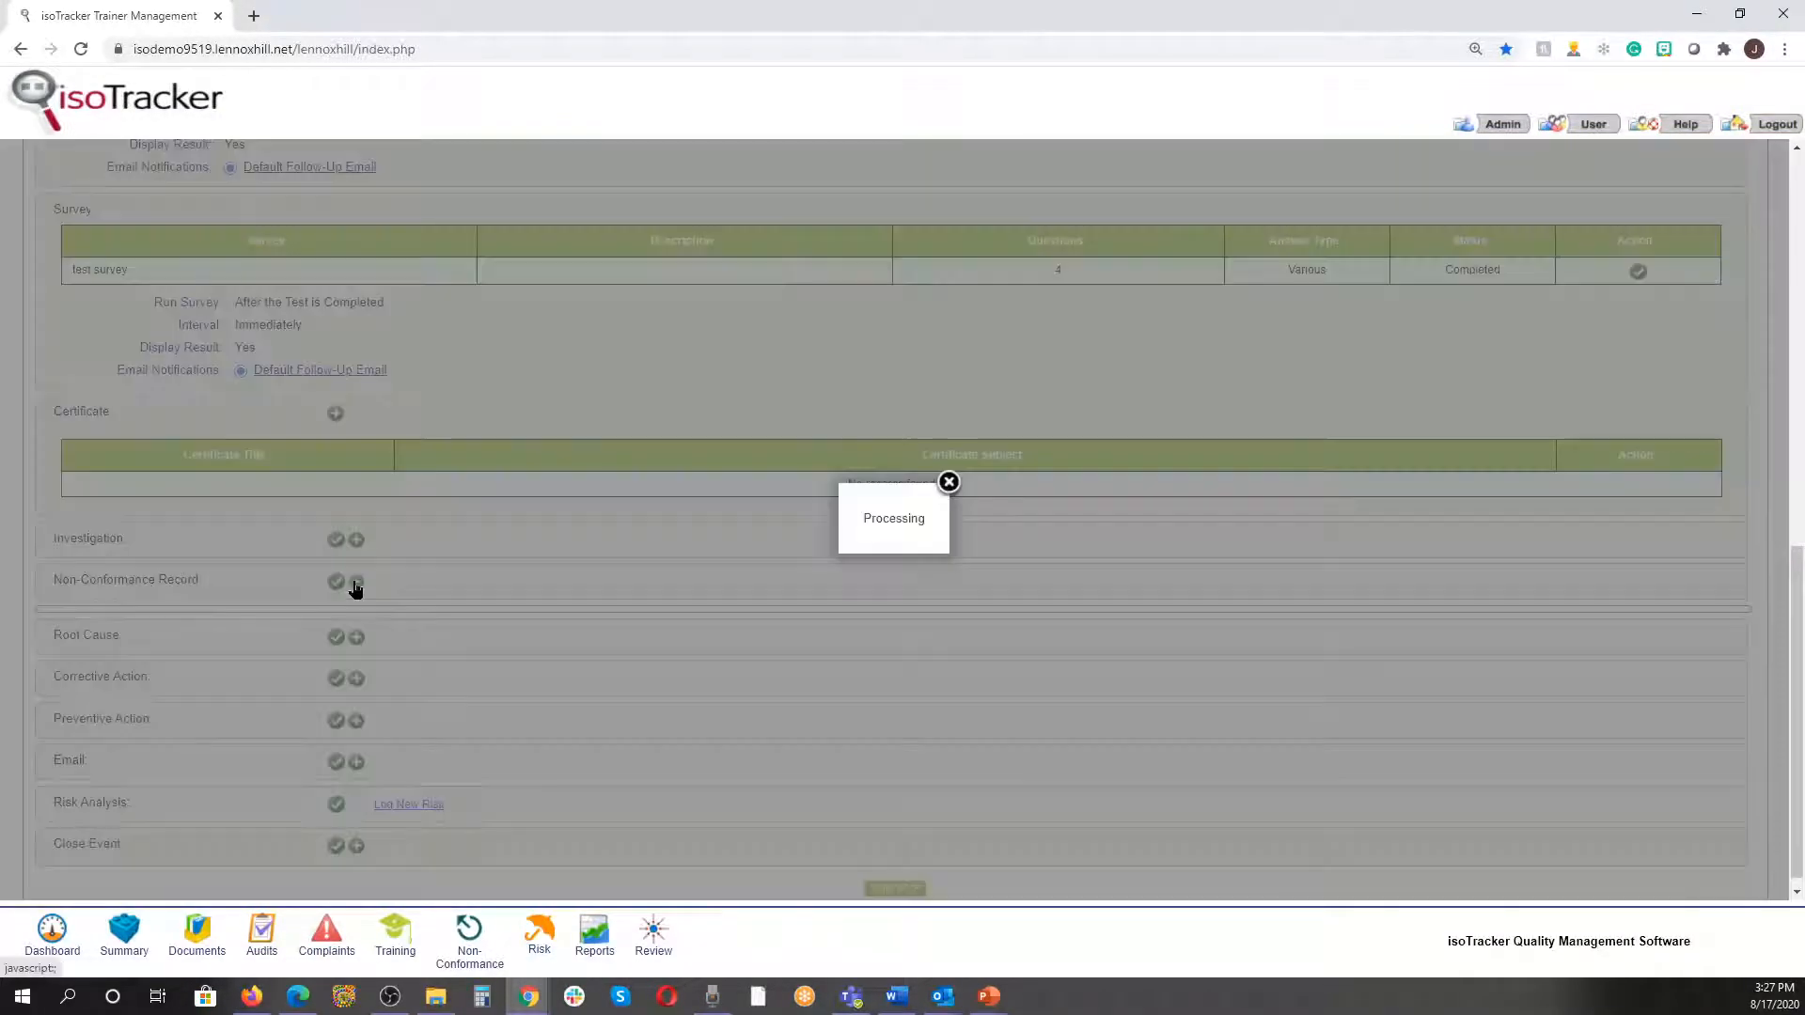
pyautogui.scroll(-5, 573, 618)
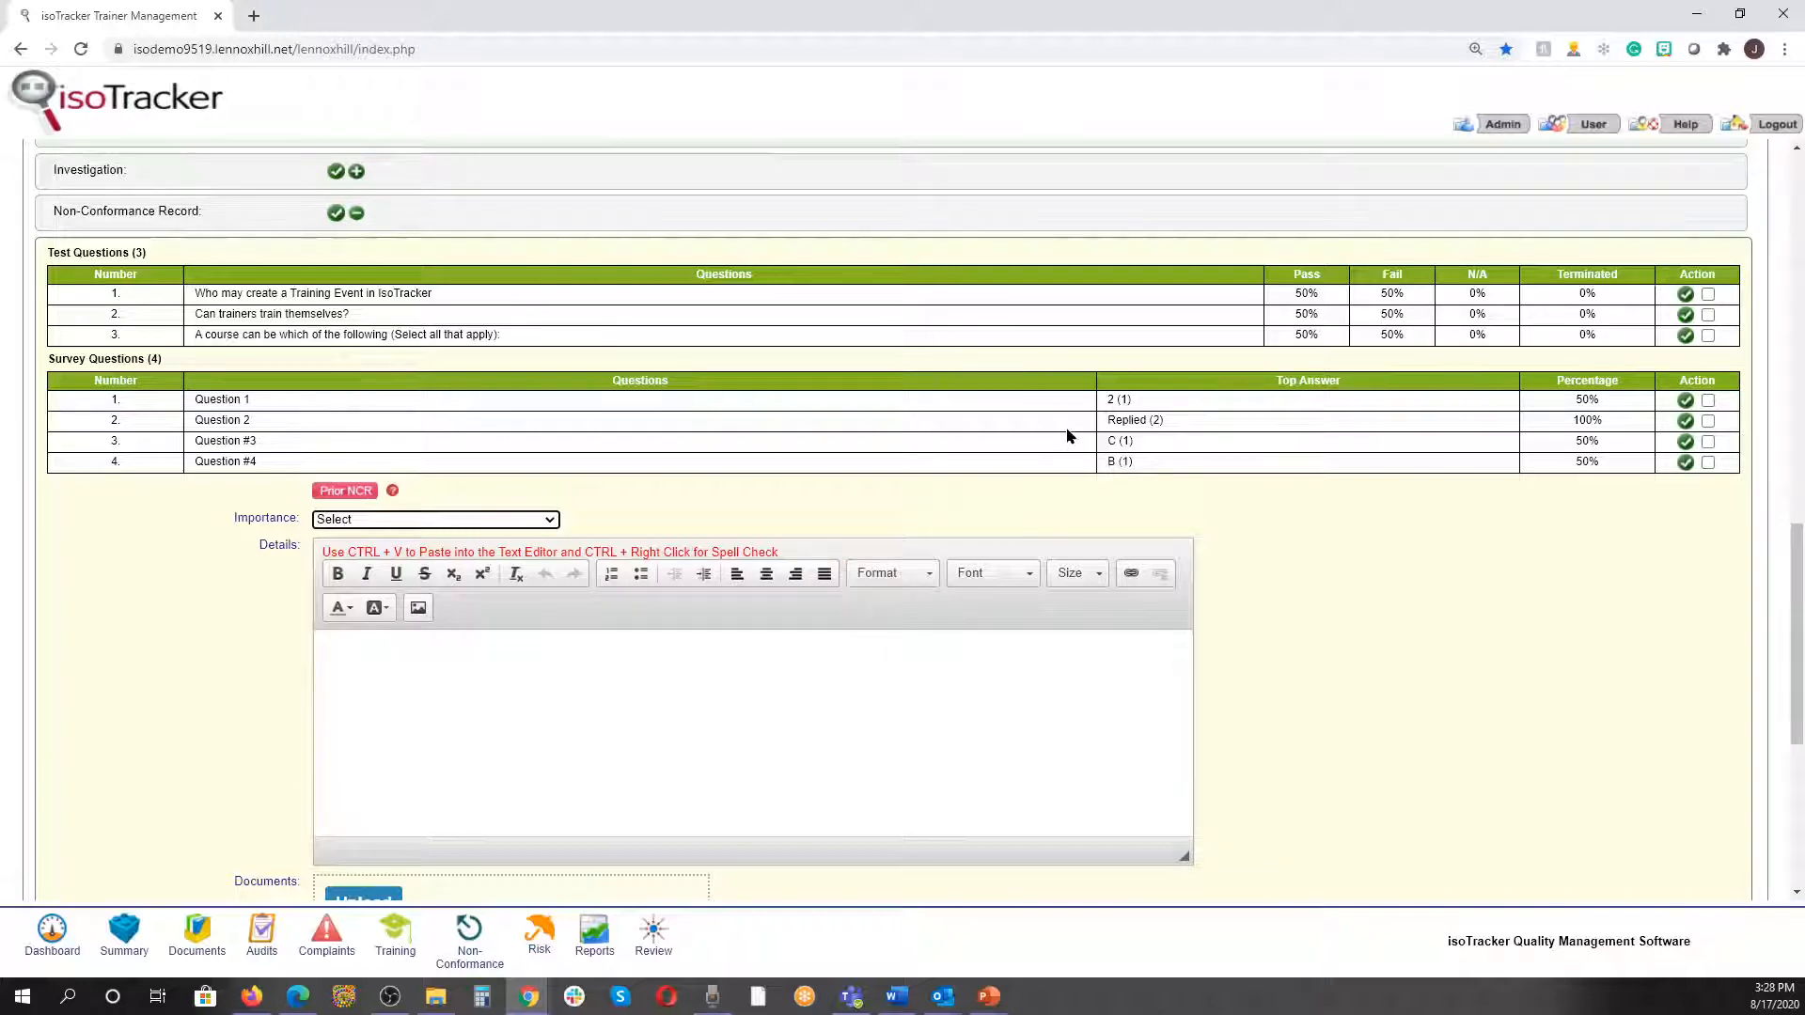
# - Try to select survey question 2 and test question 2 together for the non-conformance record
pyautogui.click(1707, 422)
pyautogui.click(1708, 316)
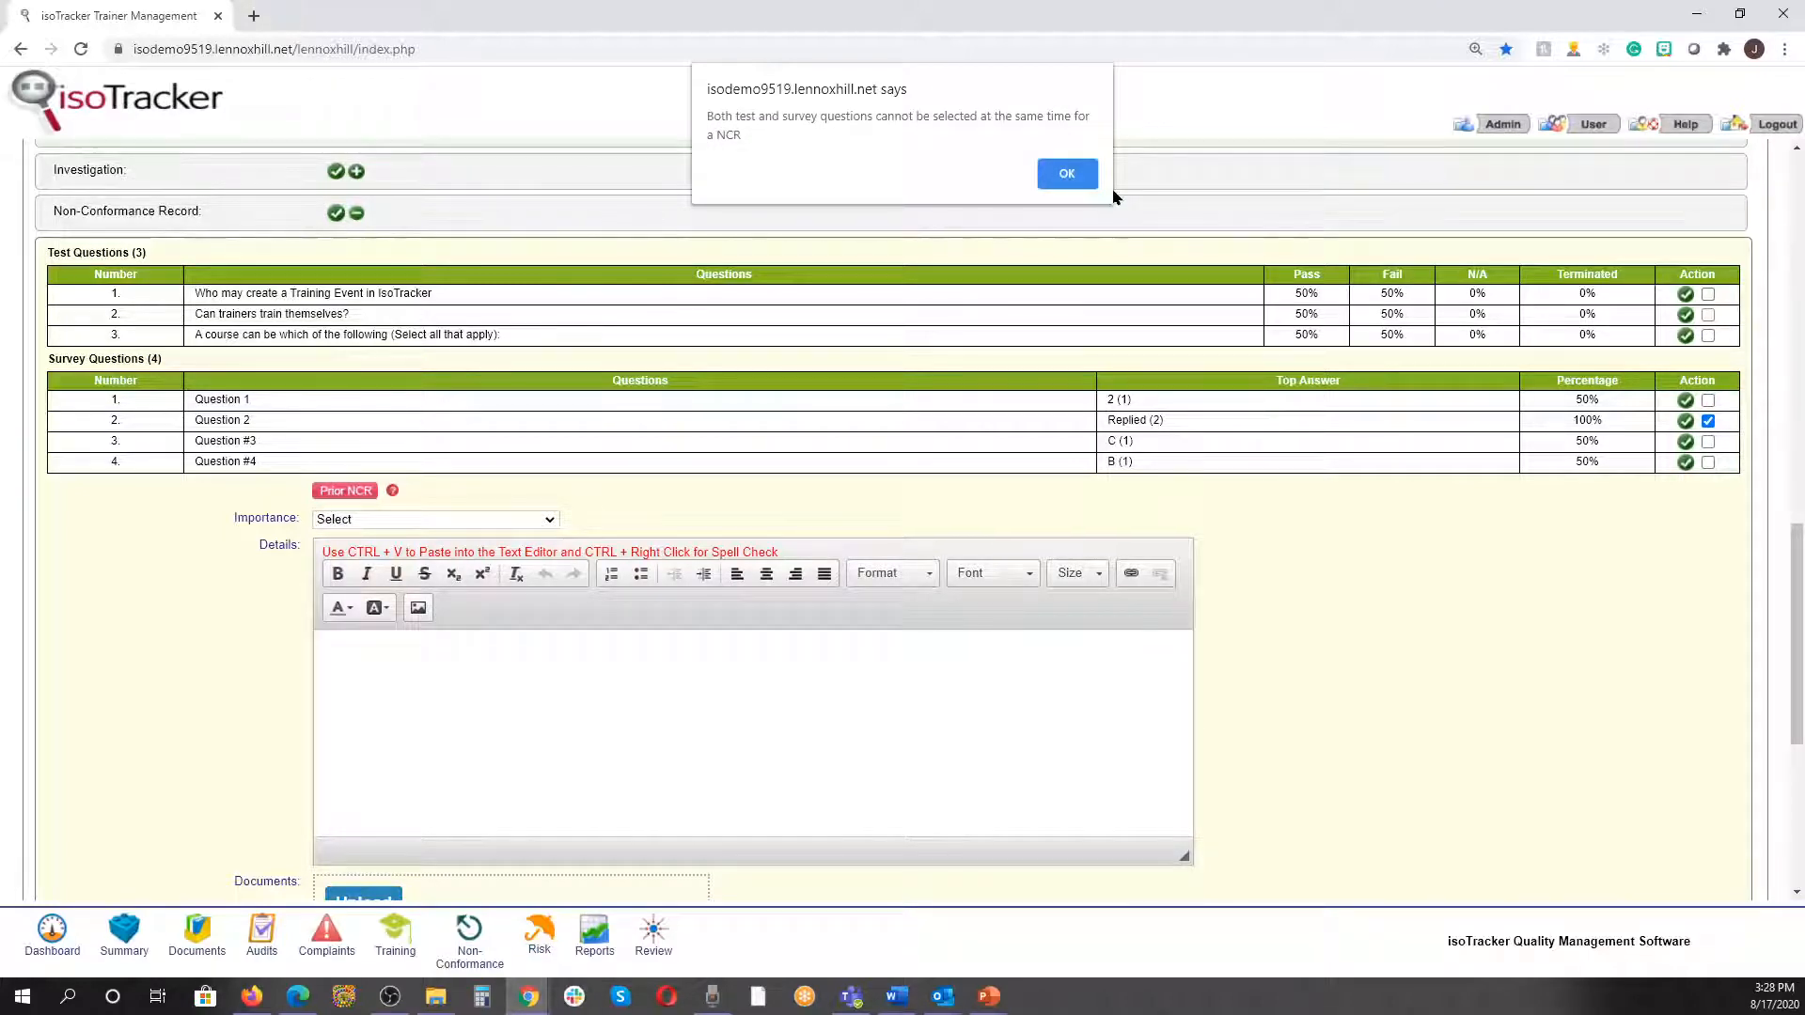
pyautogui.click(1065, 176)
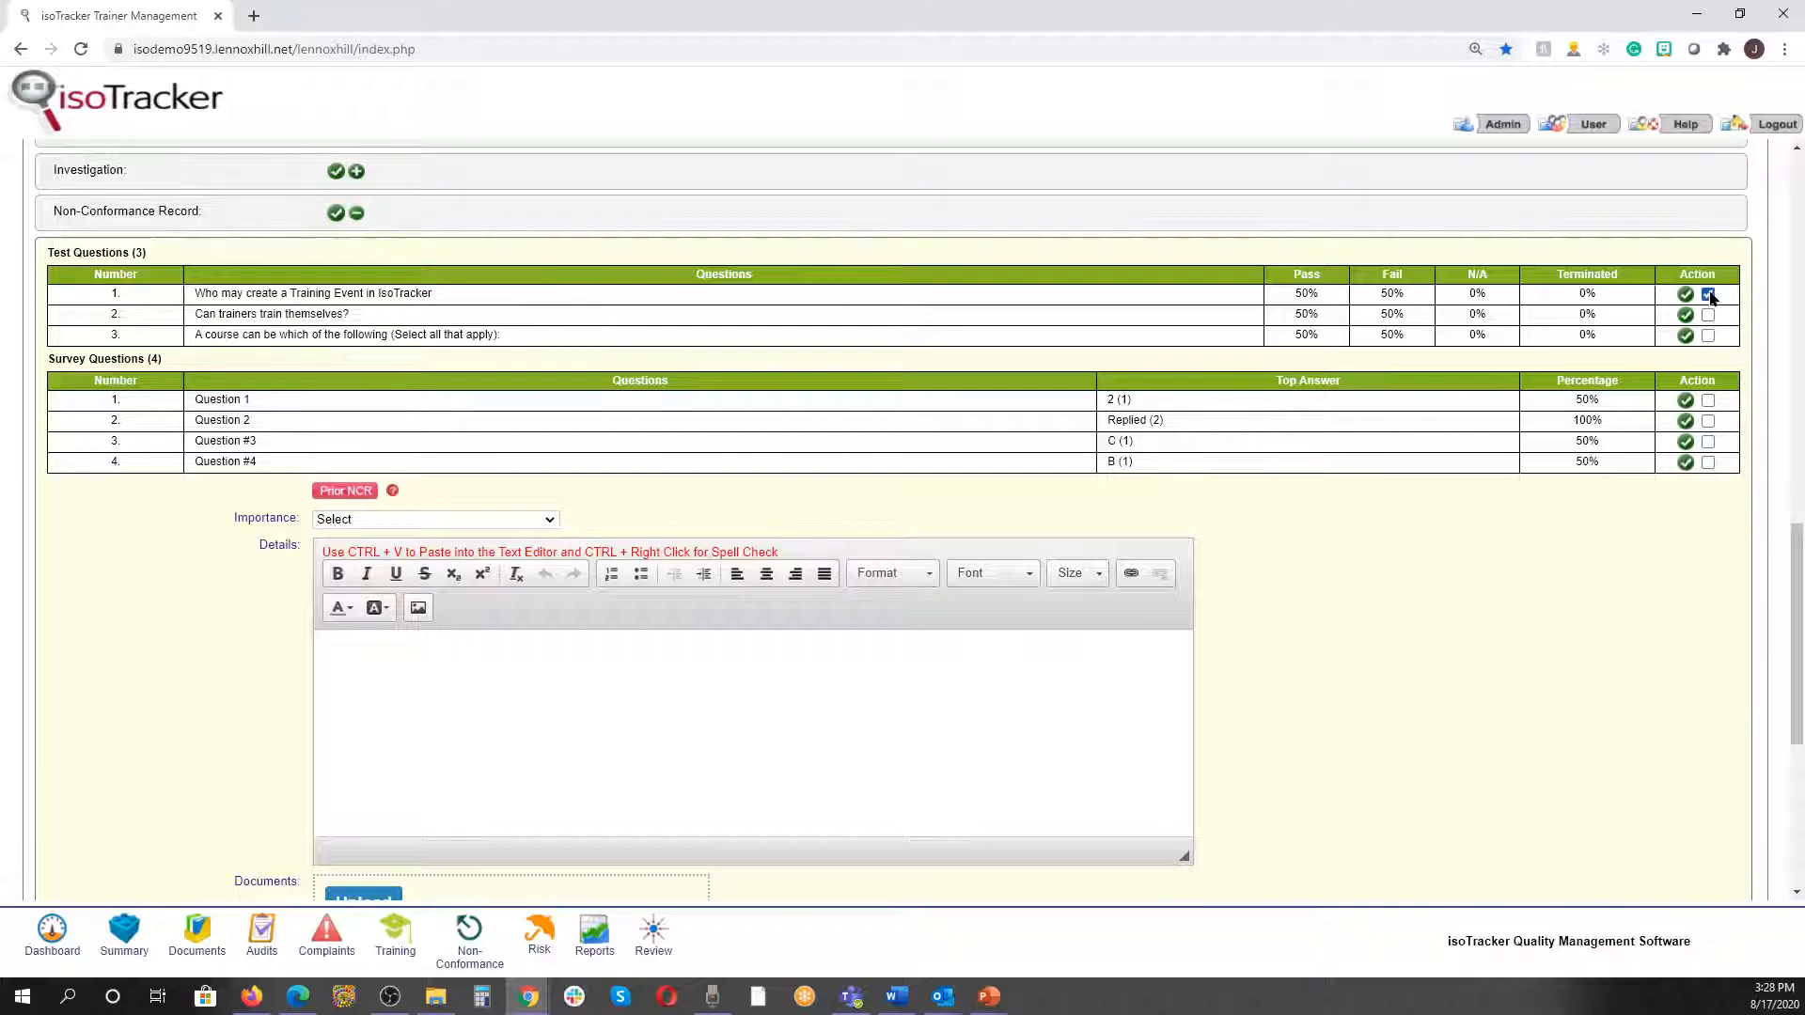
# - Set the non-conformance record's importance to Major and enter the details "Employee missed question #1"
pyautogui.click(422, 519)
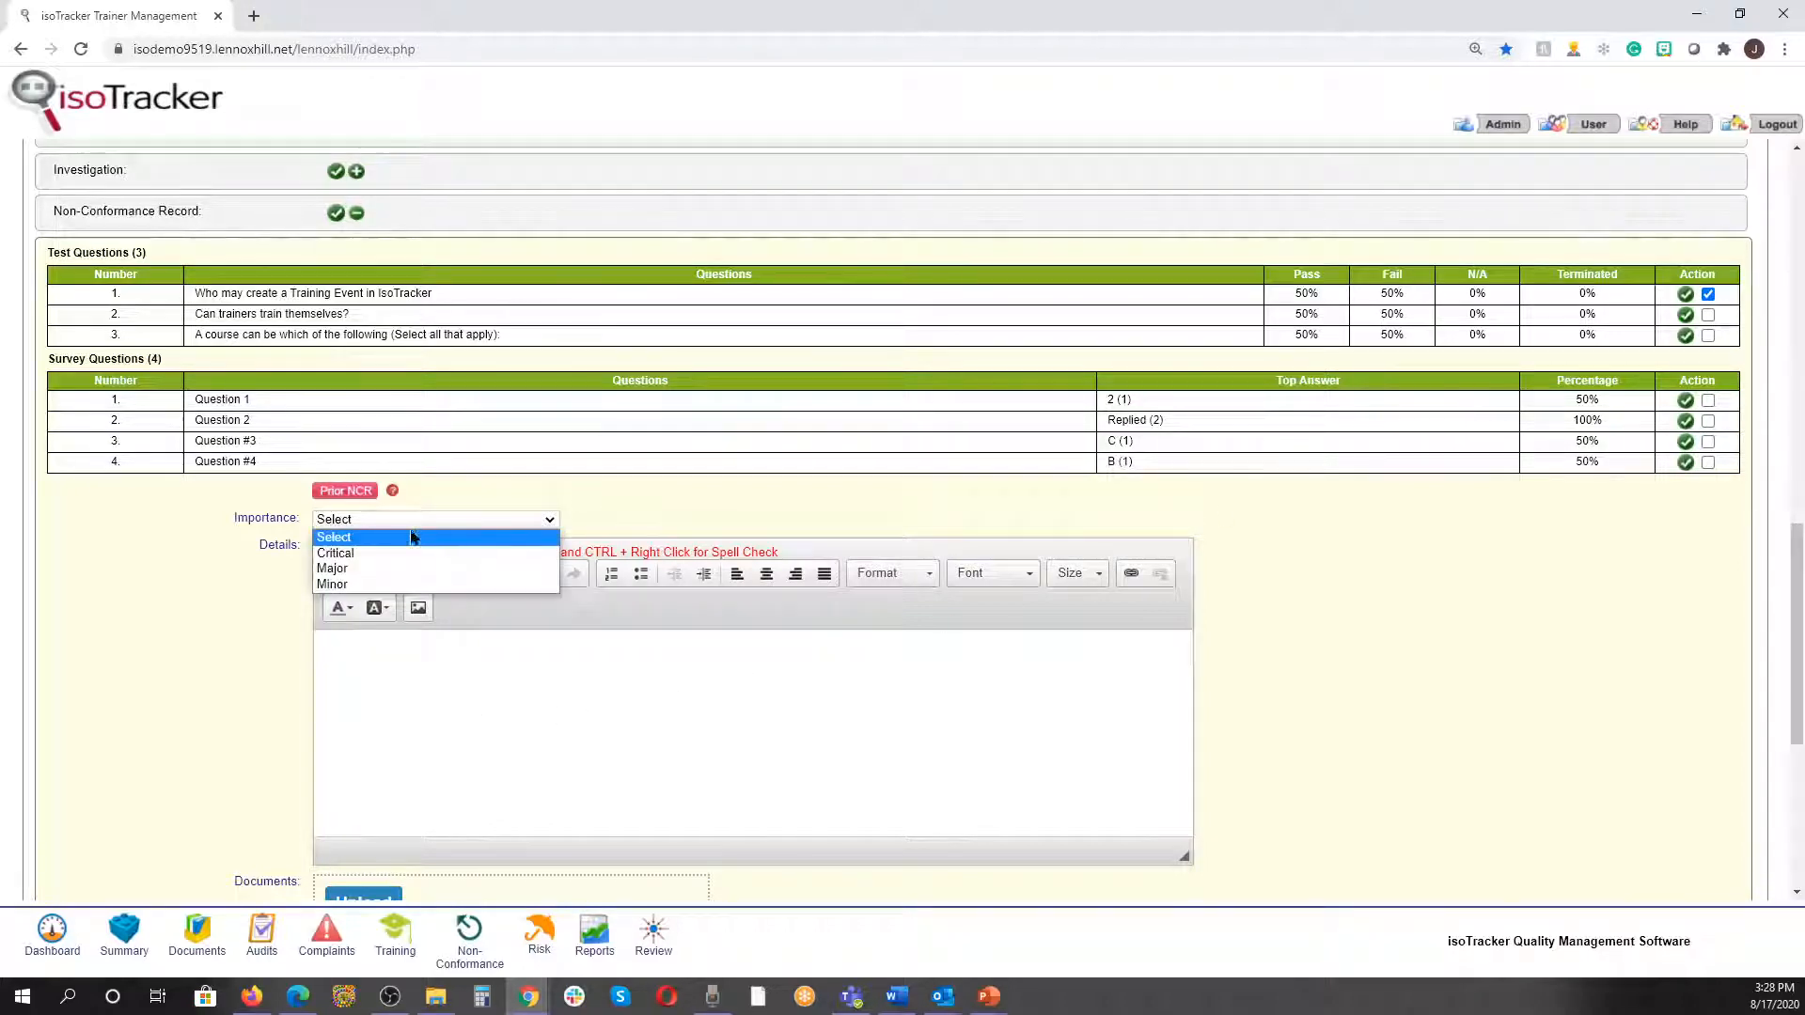
pyautogui.click(380, 580)
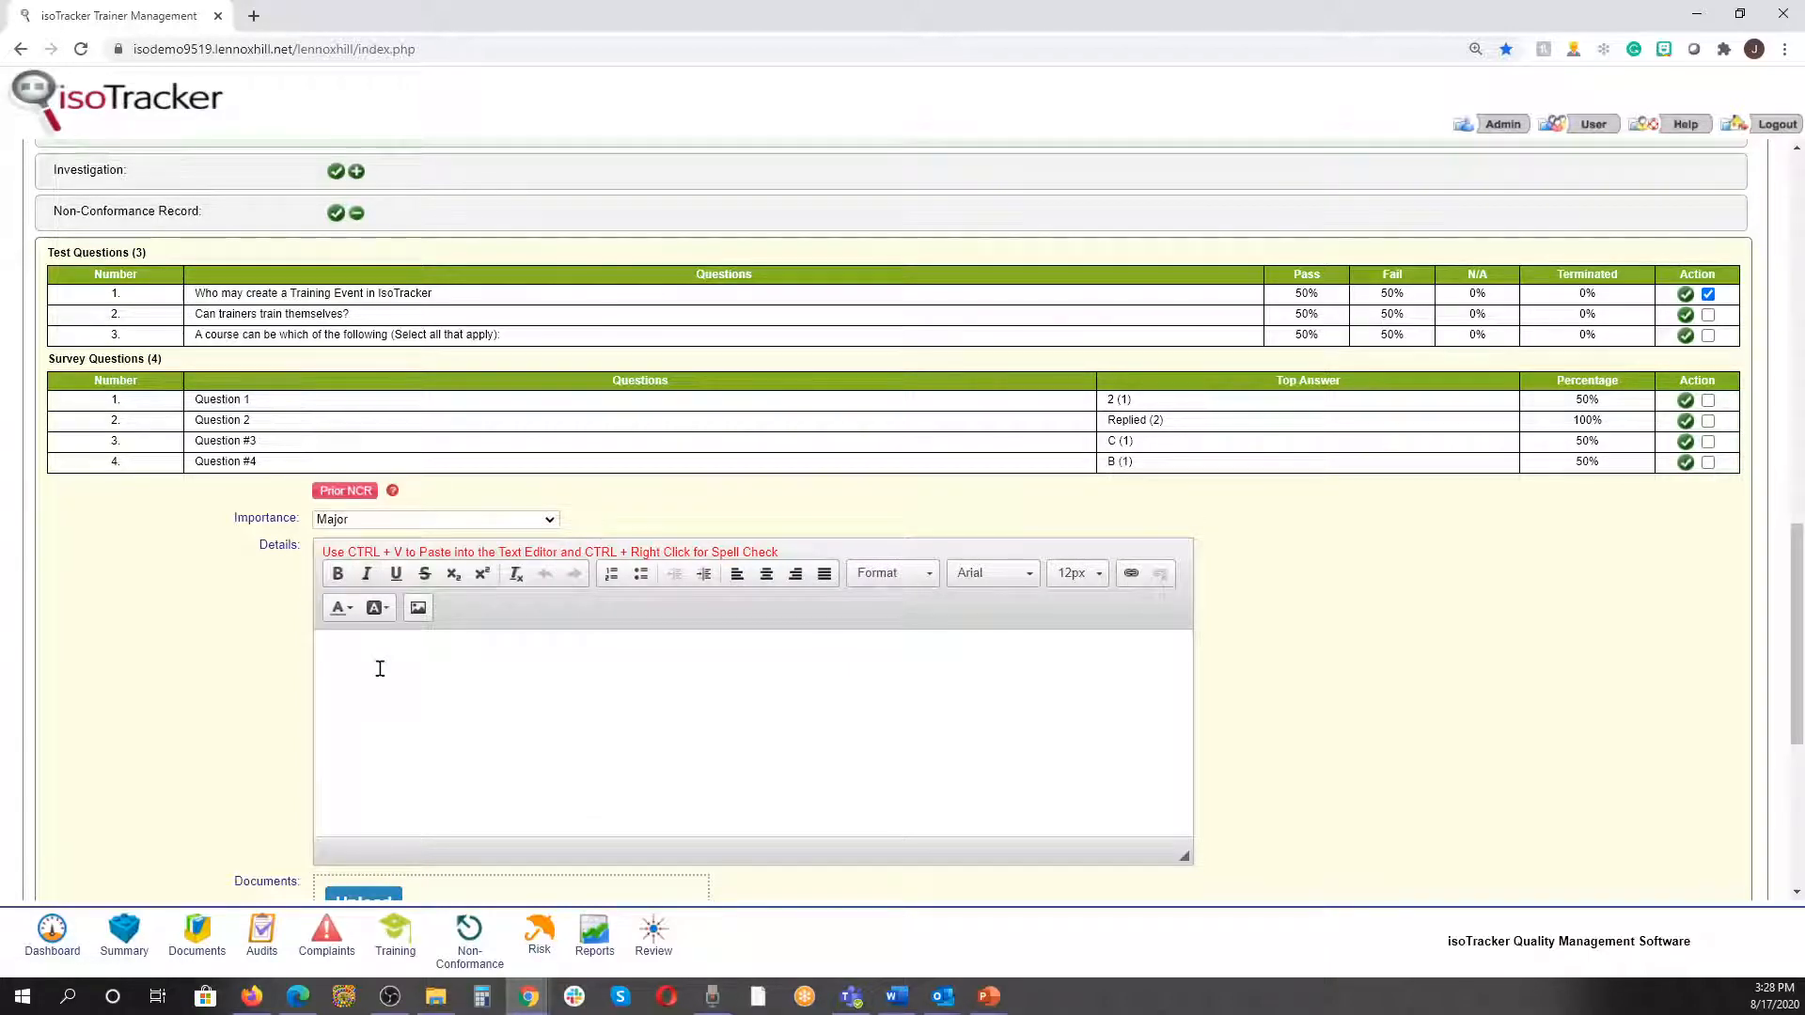
pyautogui.click(380, 669)
pyautogui.write('Employee missed question #1')
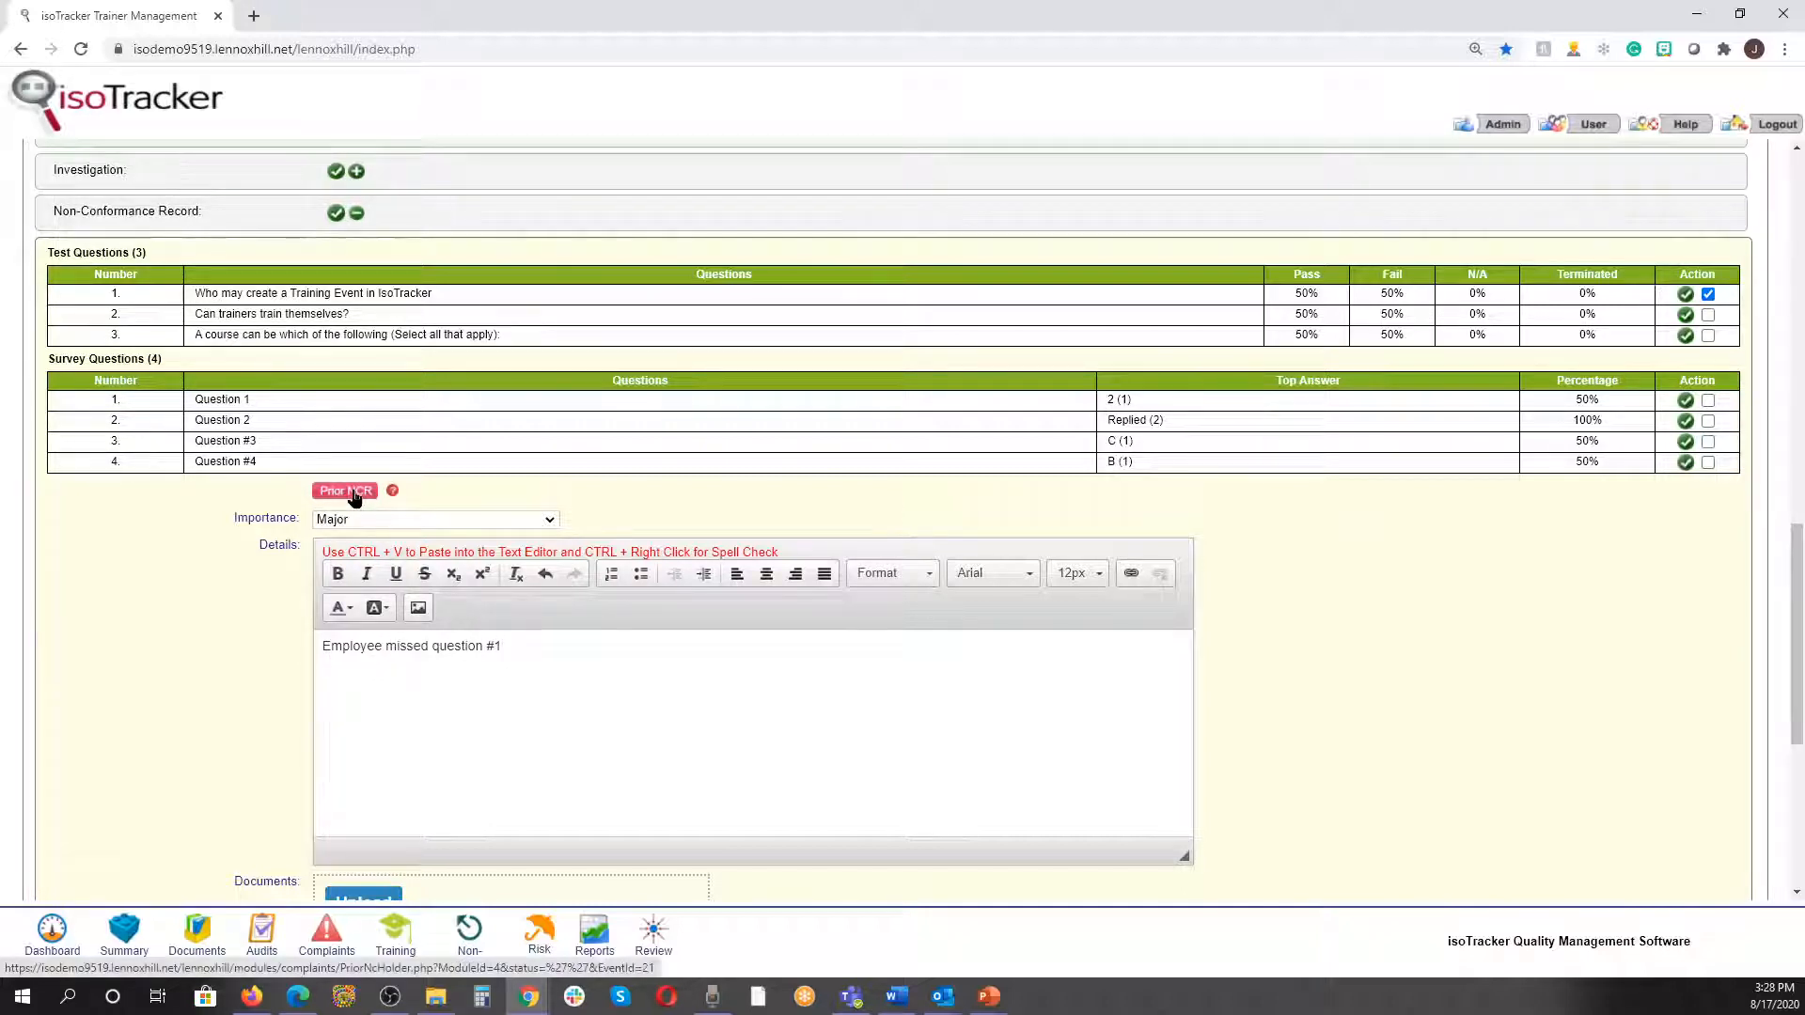
# - Attach the document "QWI-706 Sterility Testing_1.01 (1).docx" to the non-conformance record and submit it
pyautogui.scroll(-2, 353, 498)
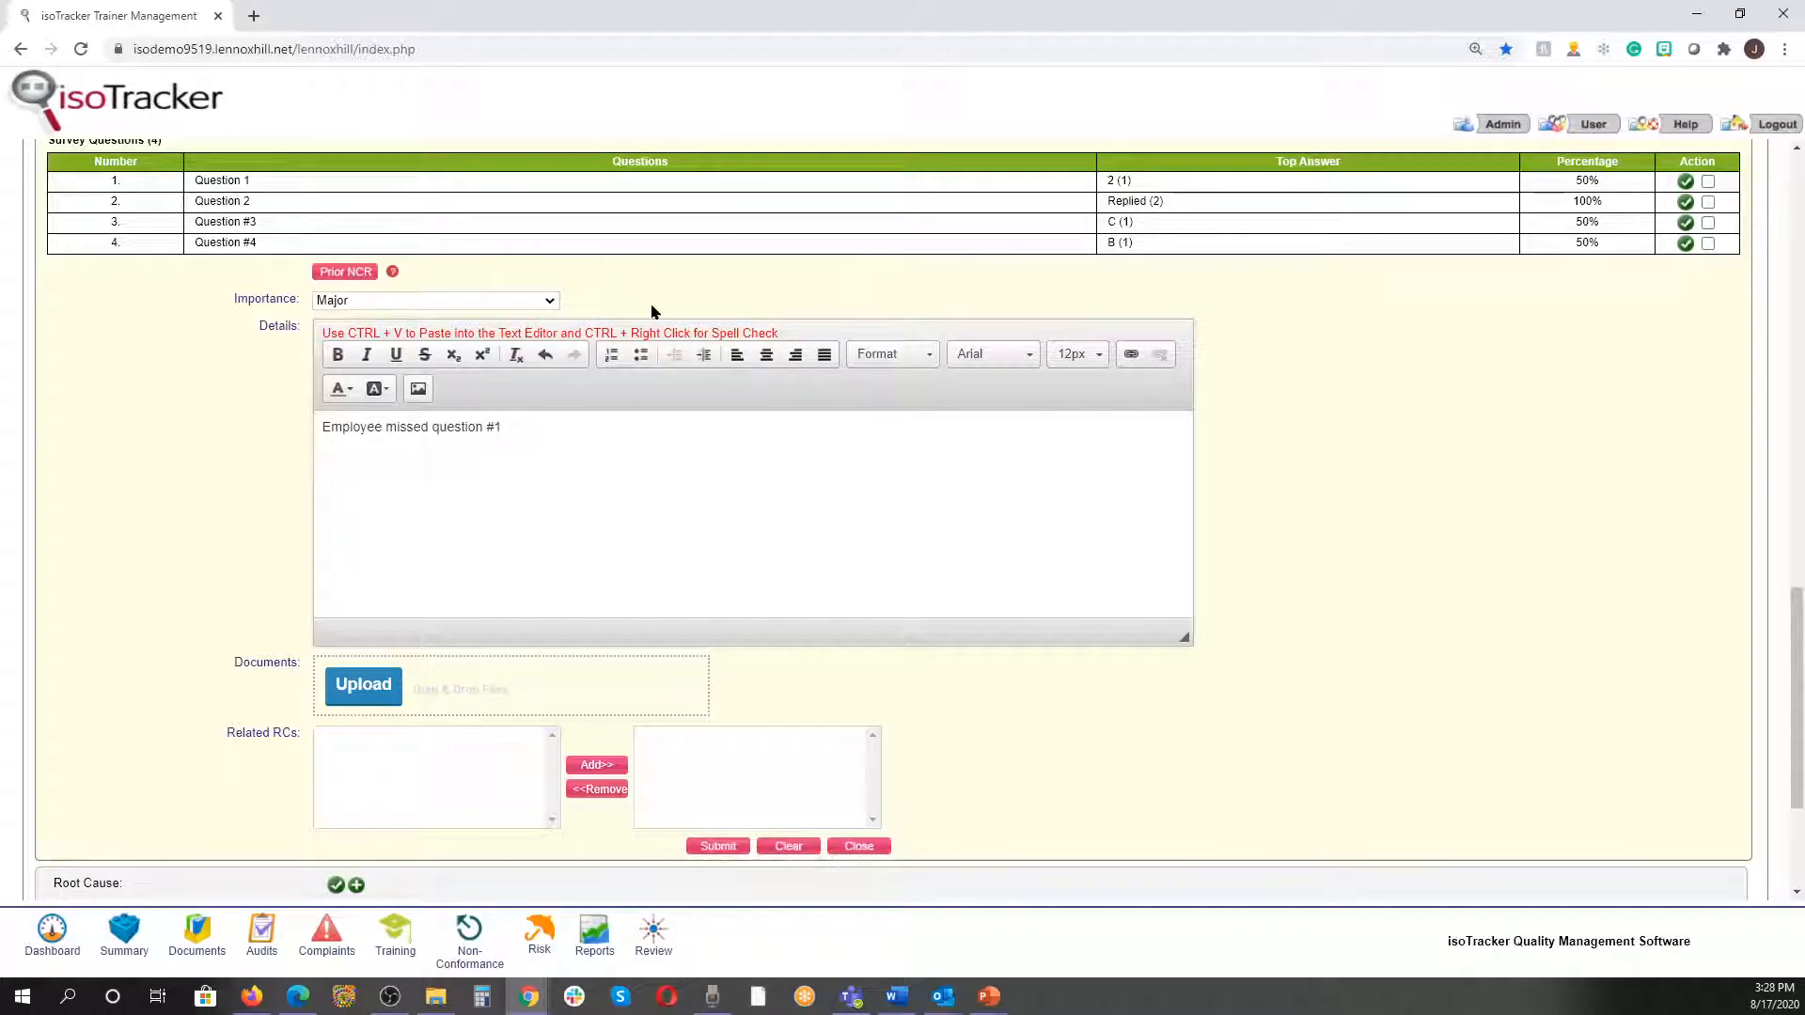
pyautogui.click(357, 696)
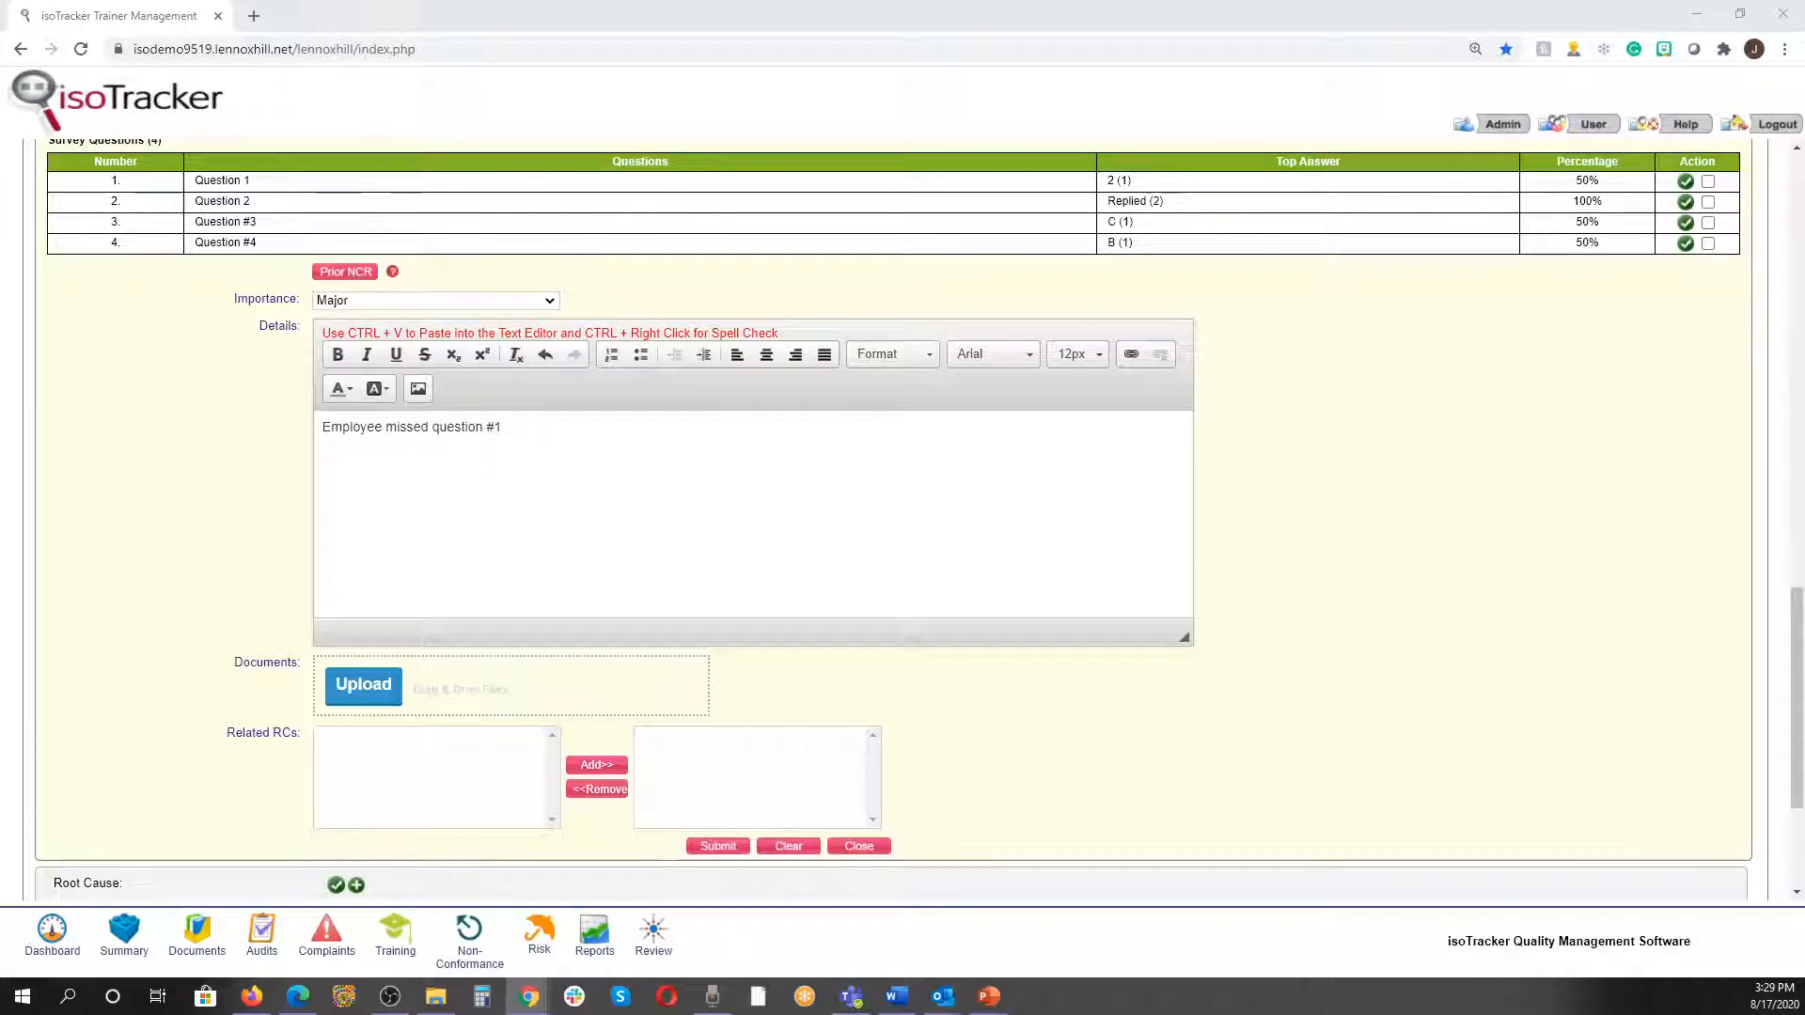
pyautogui.scroll(-4, 809, 706)
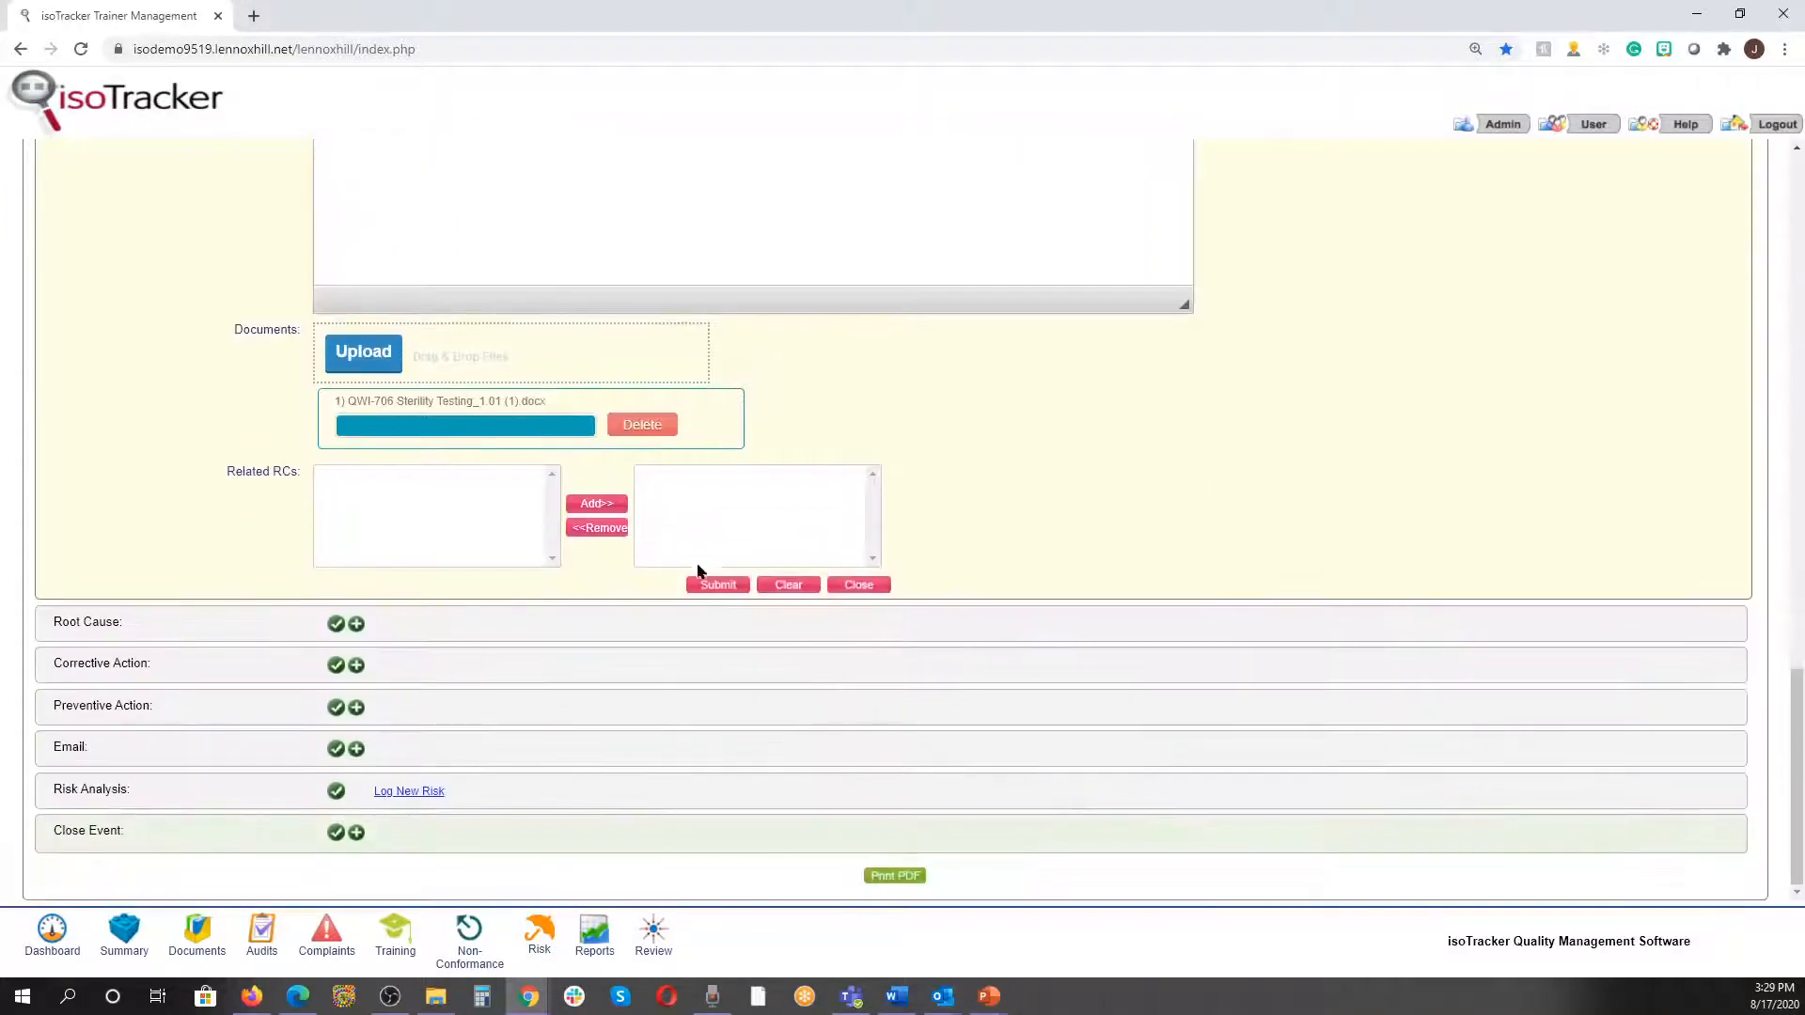
pyautogui.click(700, 586)
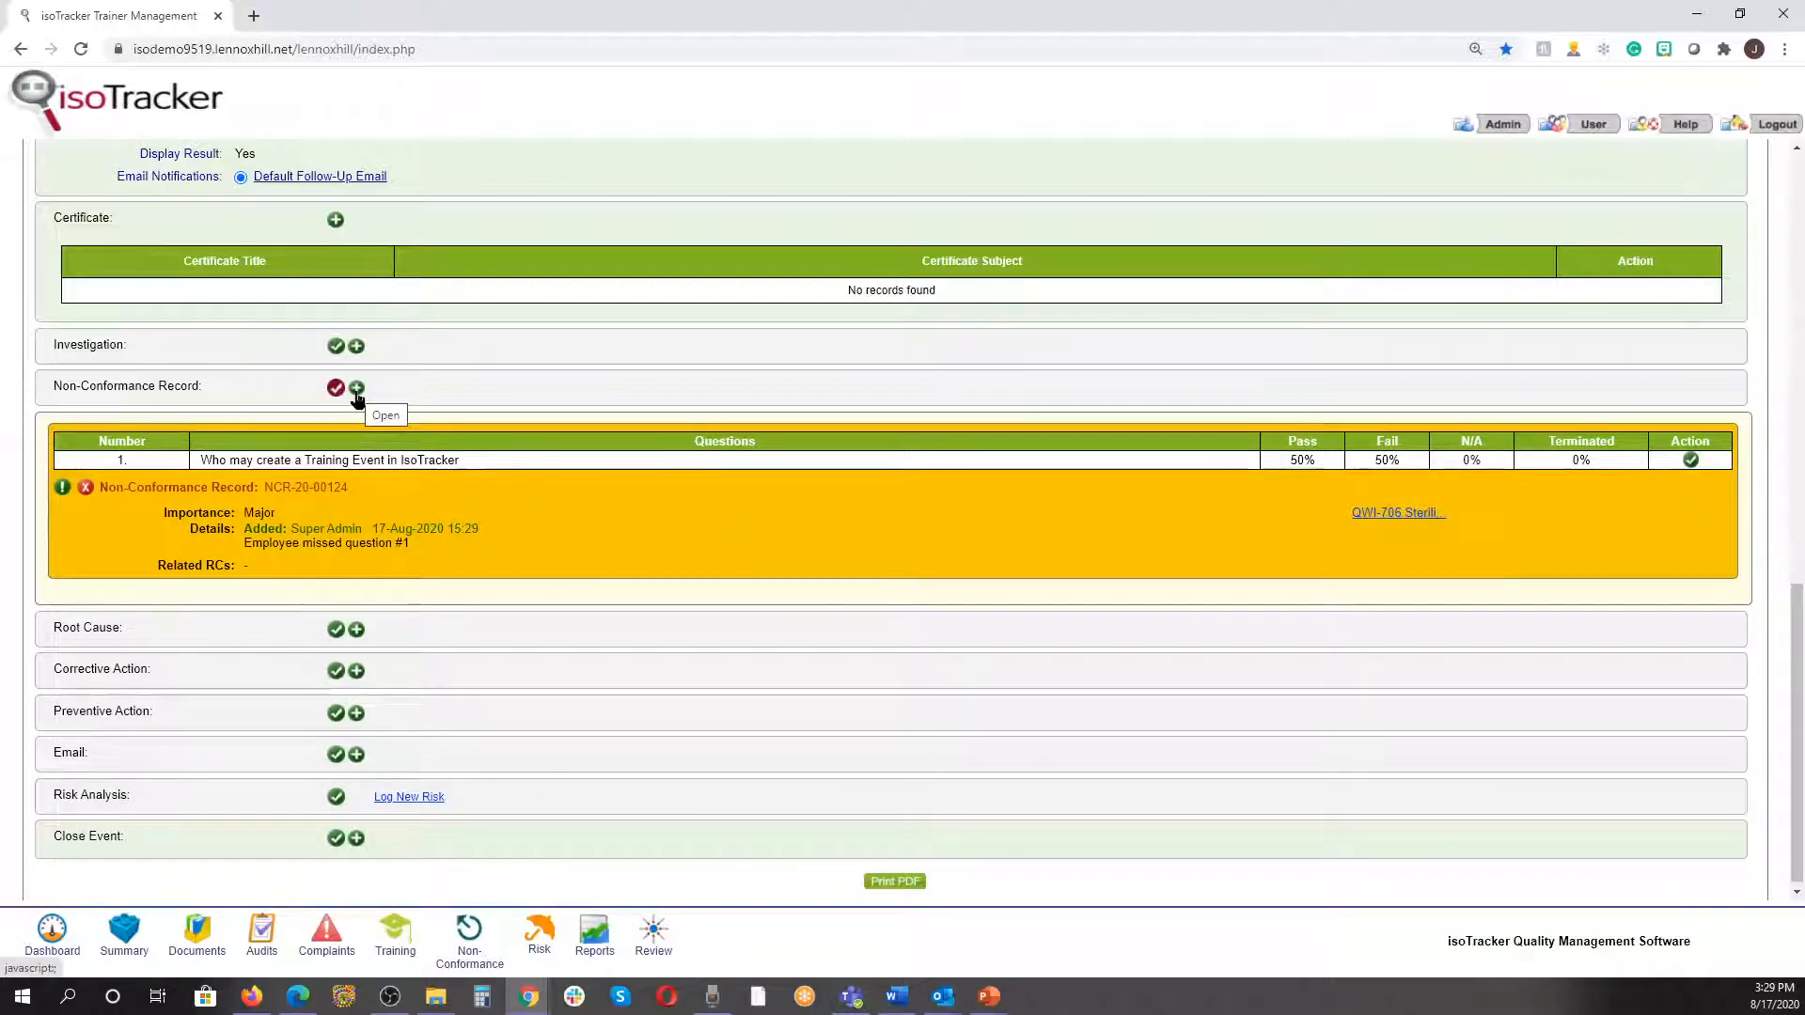
# - Start a root cause entry with the type Other and the details "Inadequate training."
pyautogui.click(357, 630)
pyautogui.scroll(-2, 362, 634)
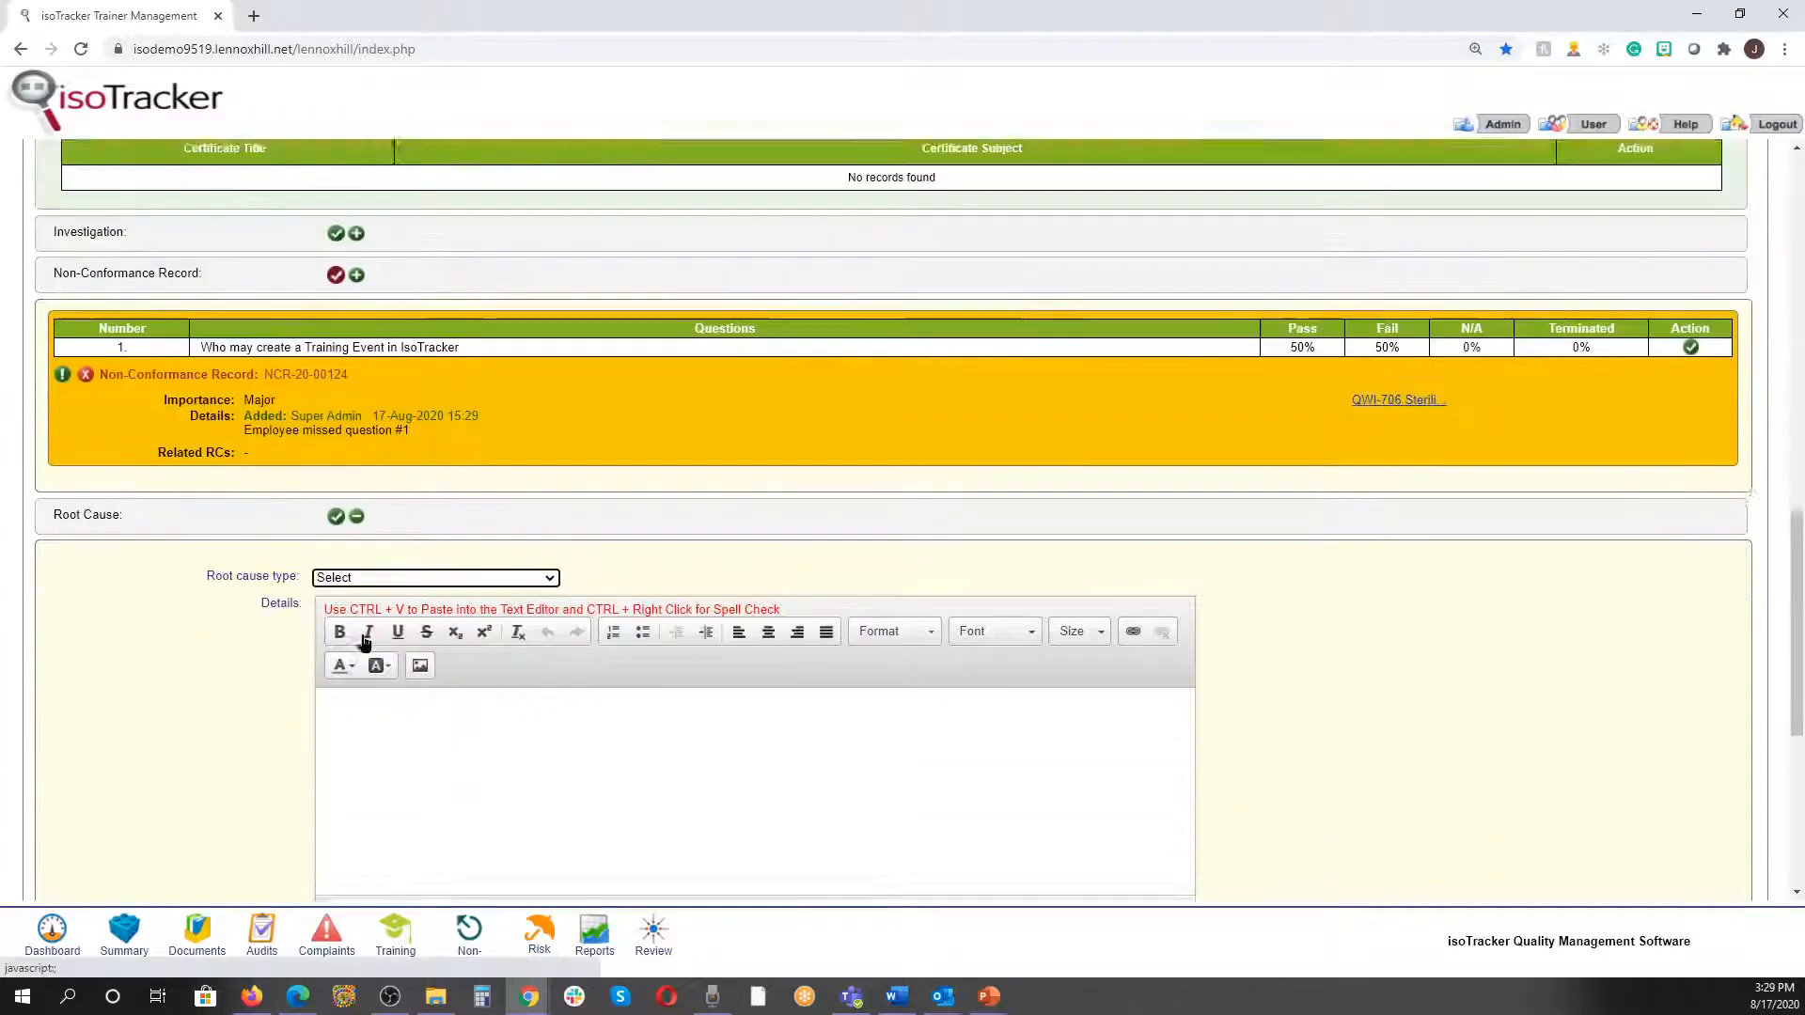
pyautogui.click(420, 471)
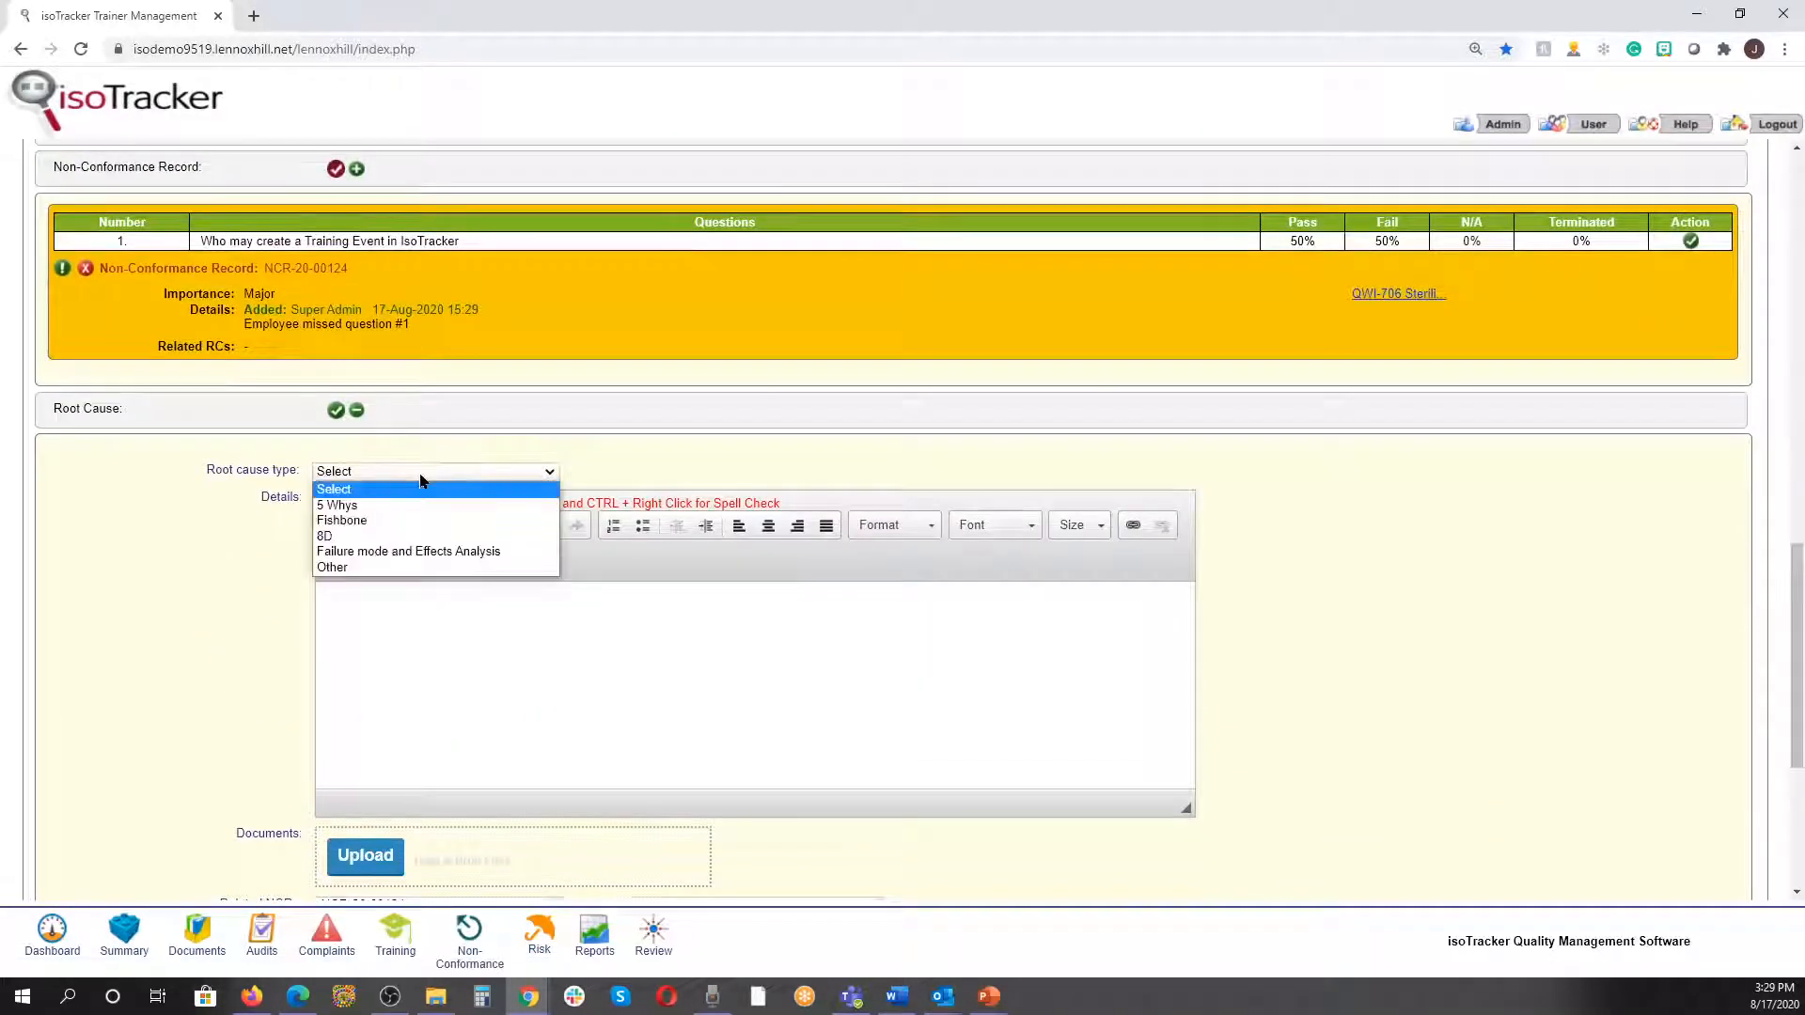
pyautogui.click(374, 568)
pyautogui.click(377, 625)
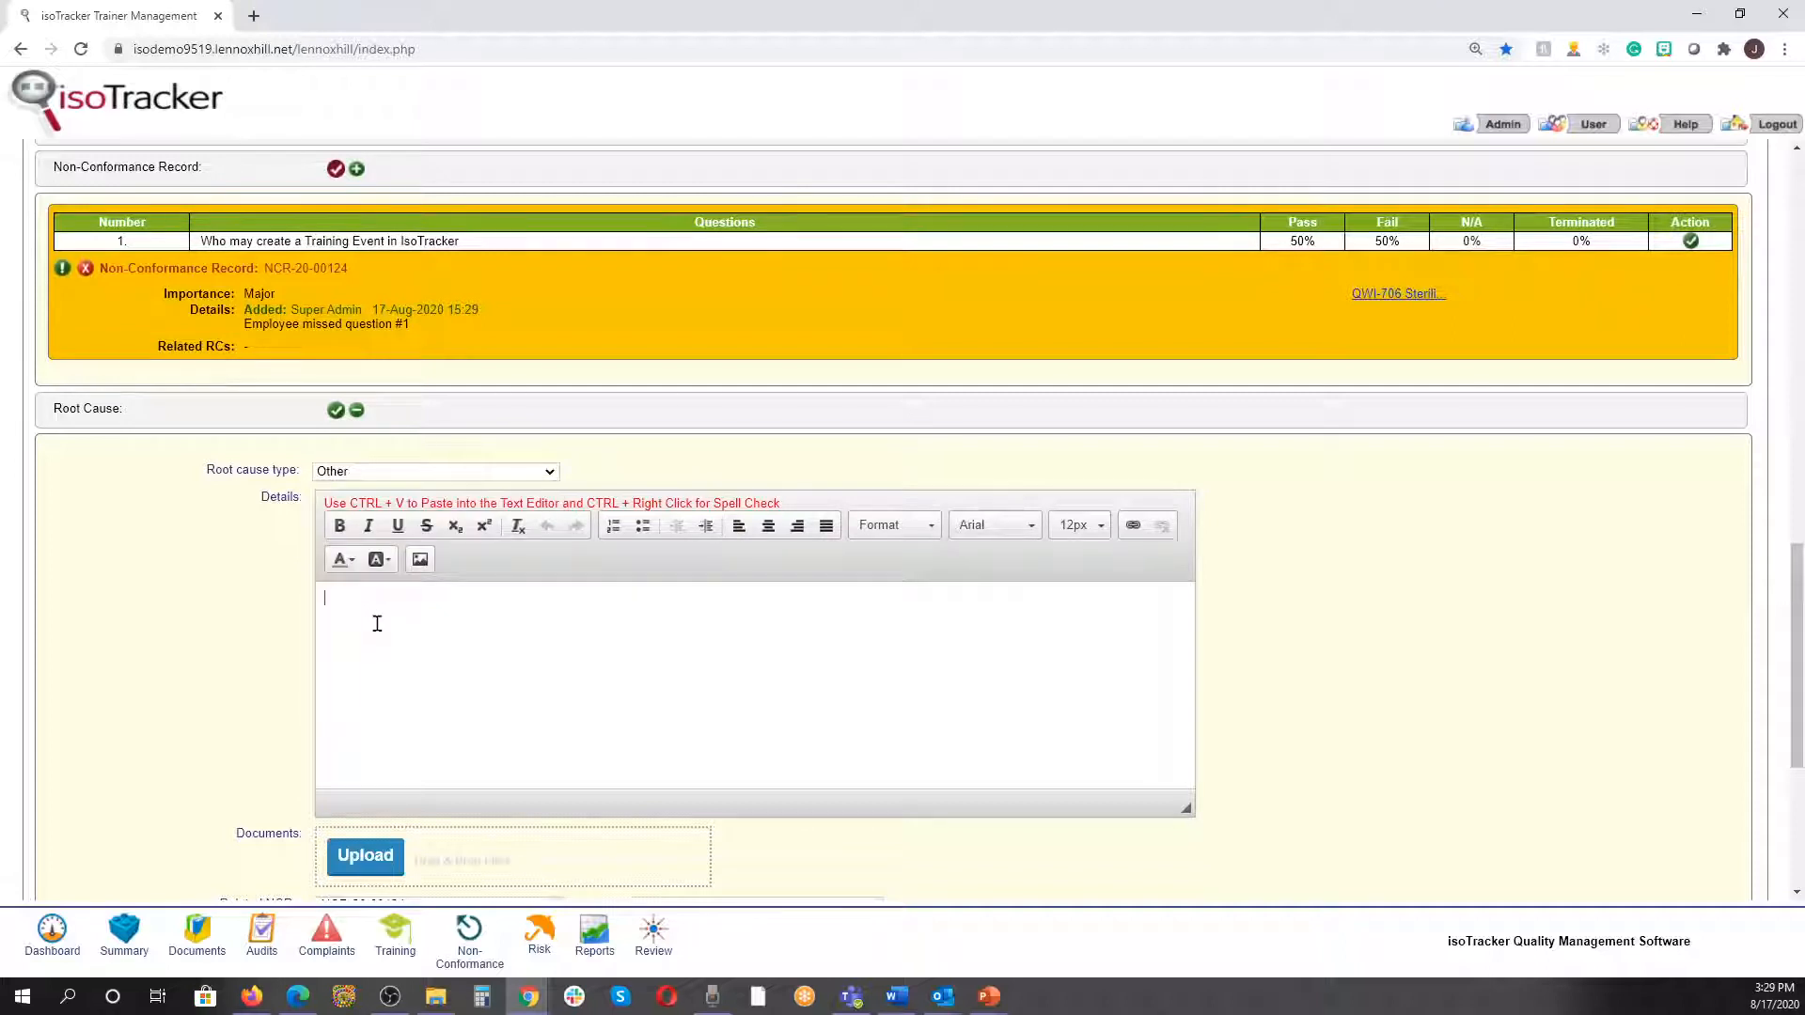
pyautogui.write('Inadequate training.')
# - Link the related NCR-20-00124 to the root cause and submit it
pyautogui.scroll(-3, 639, 527)
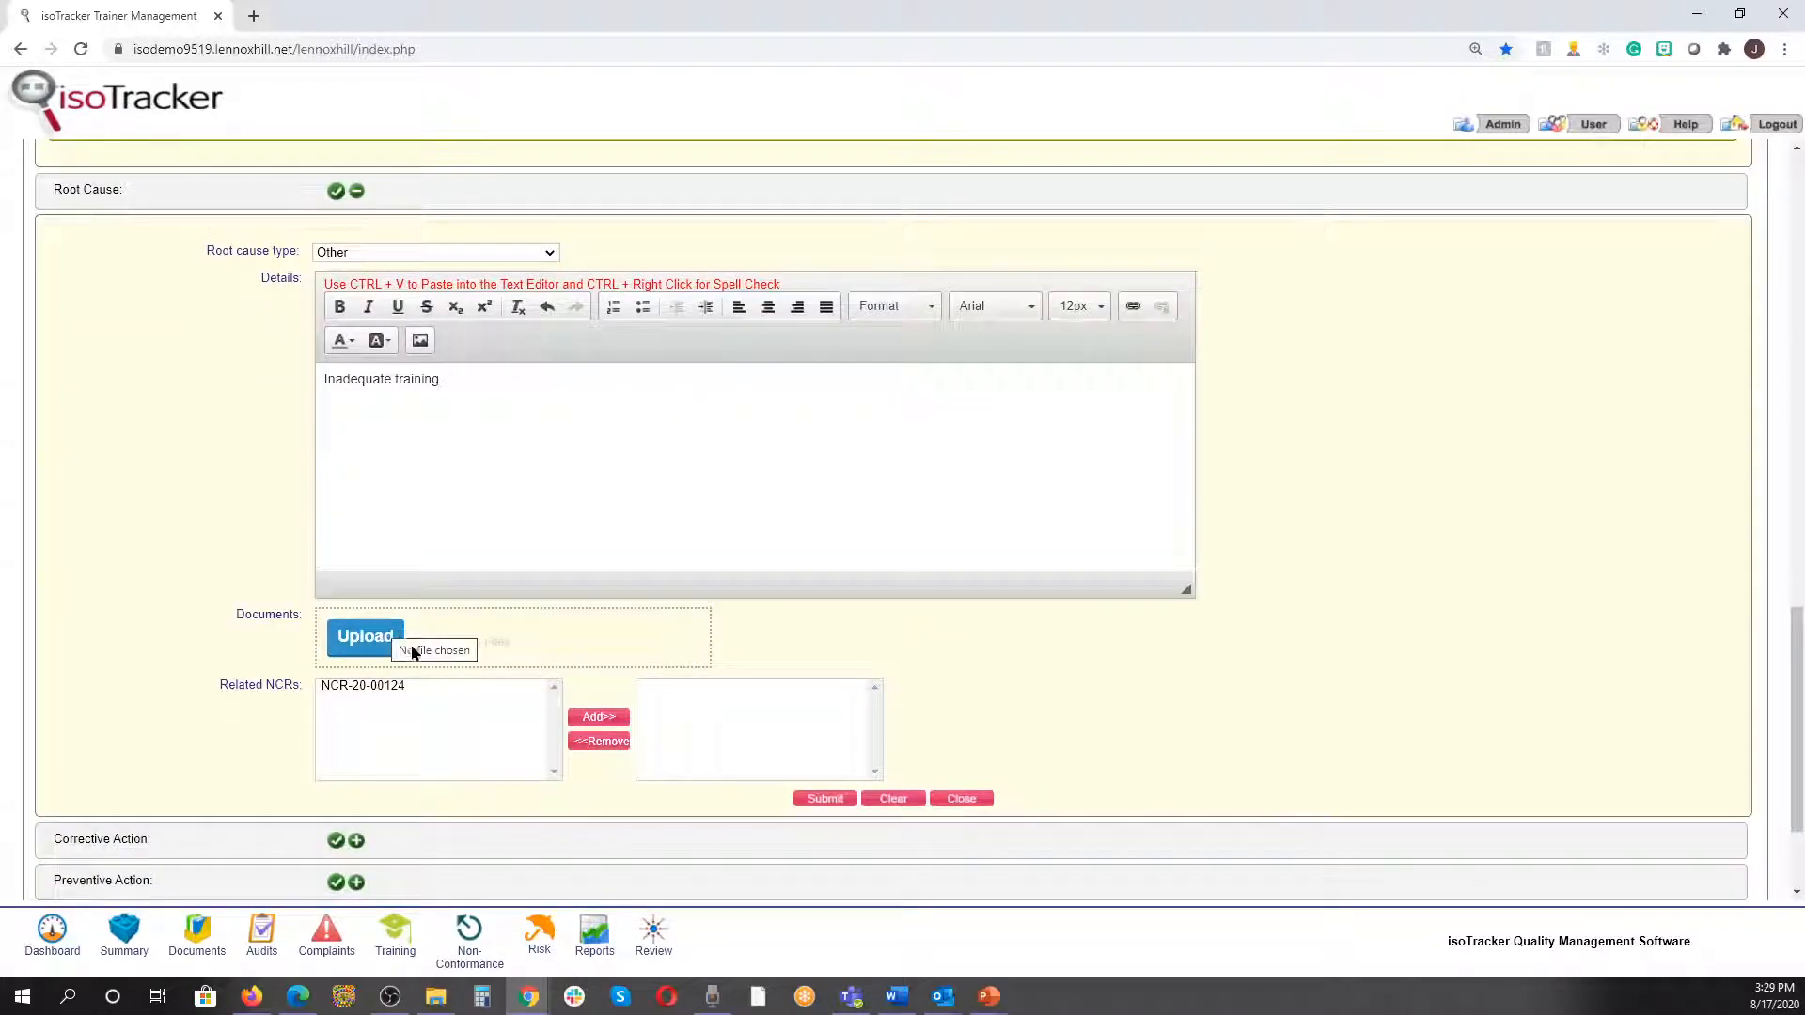
pyautogui.click(398, 689)
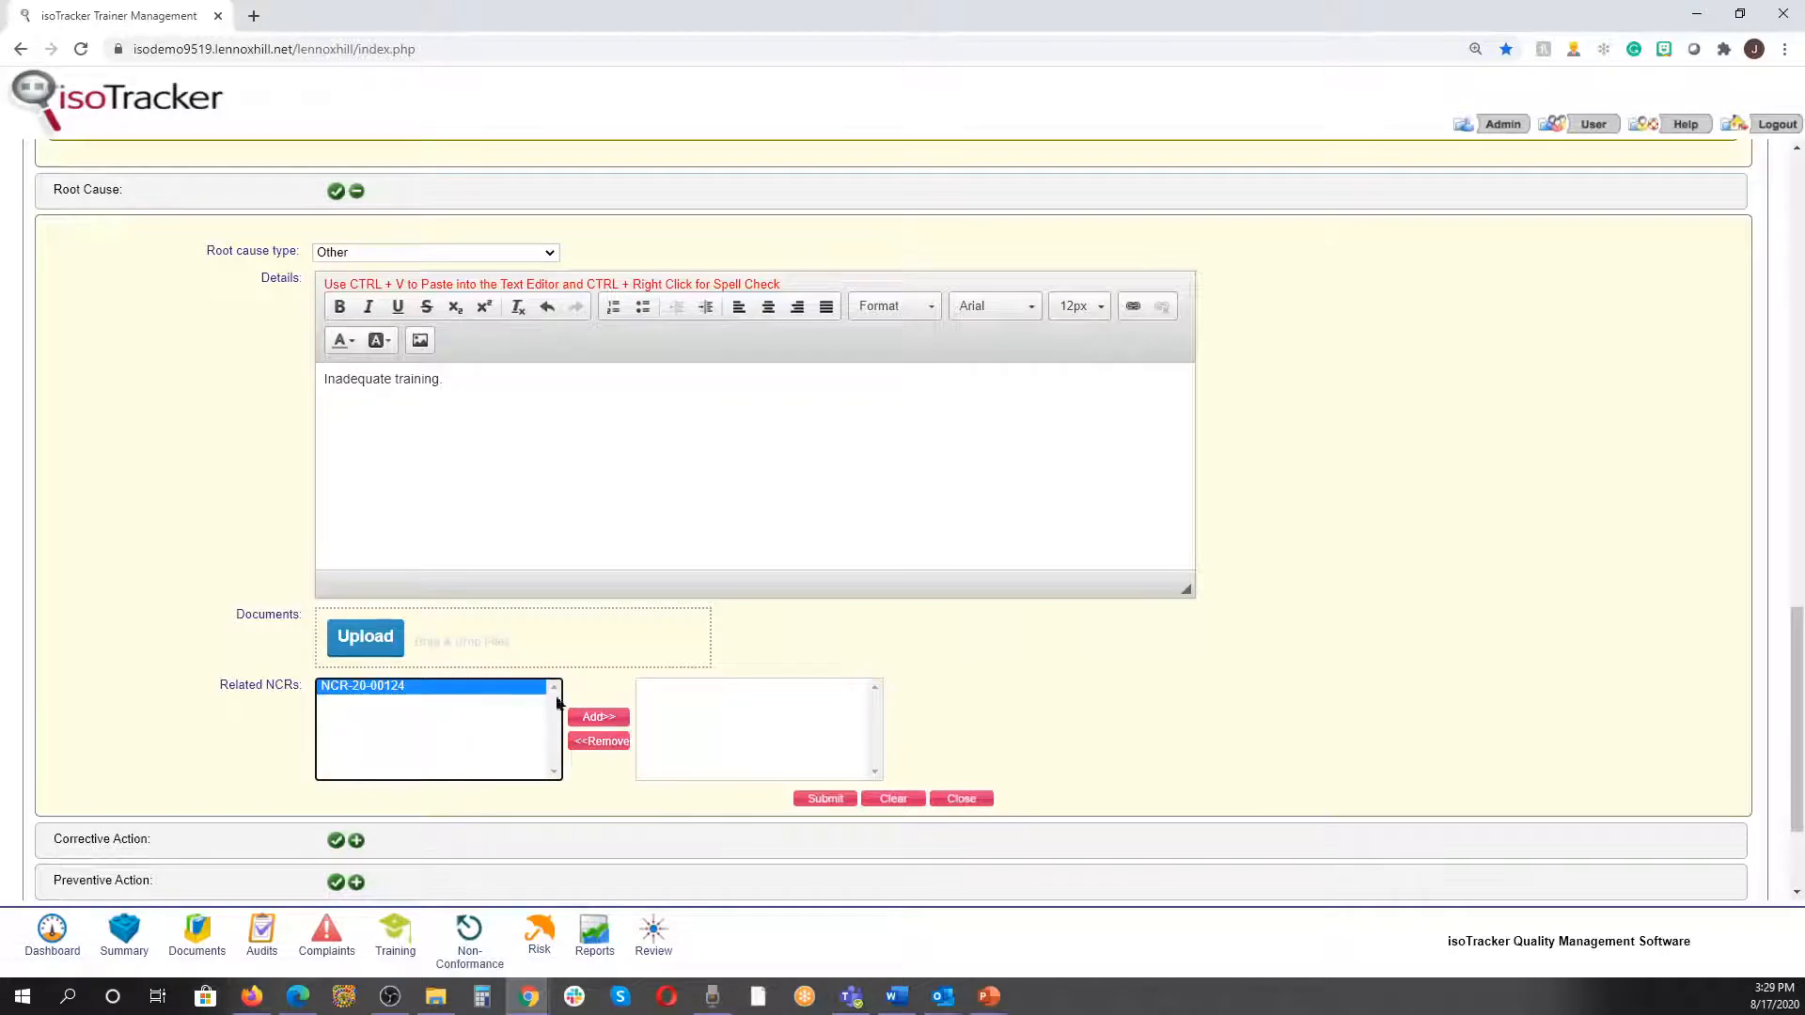
pyautogui.click(598, 716)
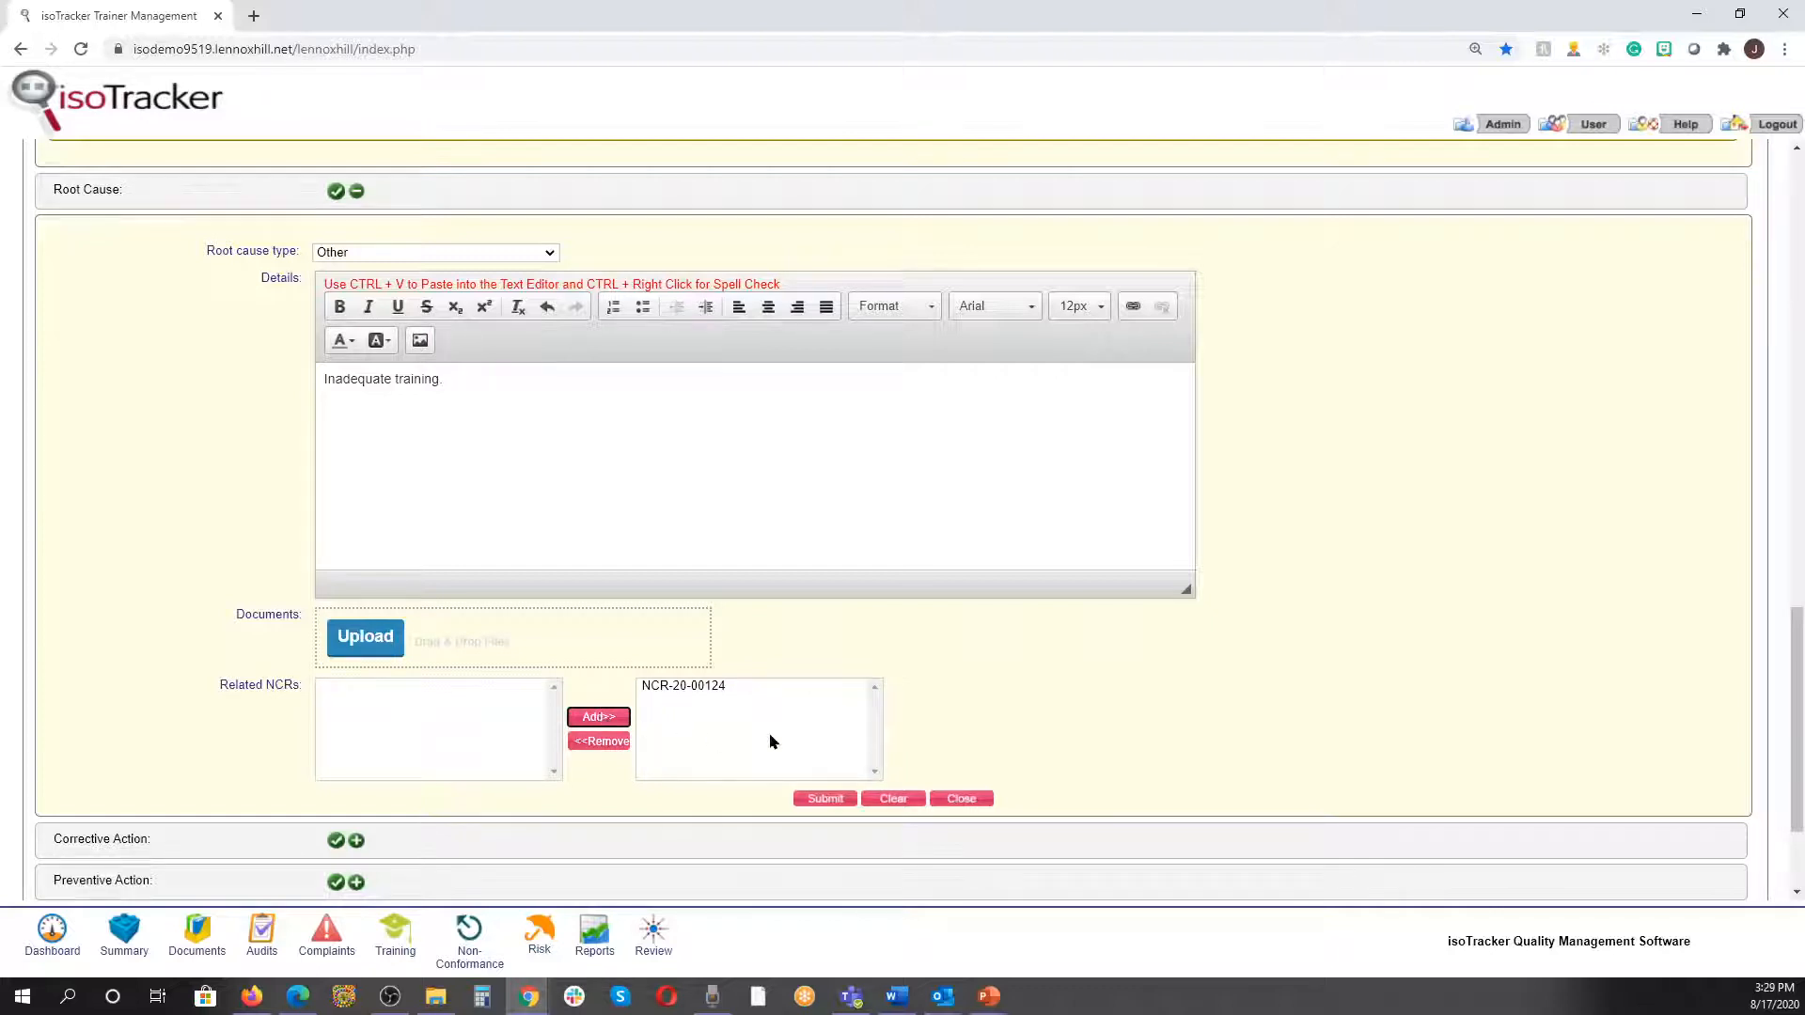
pyautogui.click(822, 800)
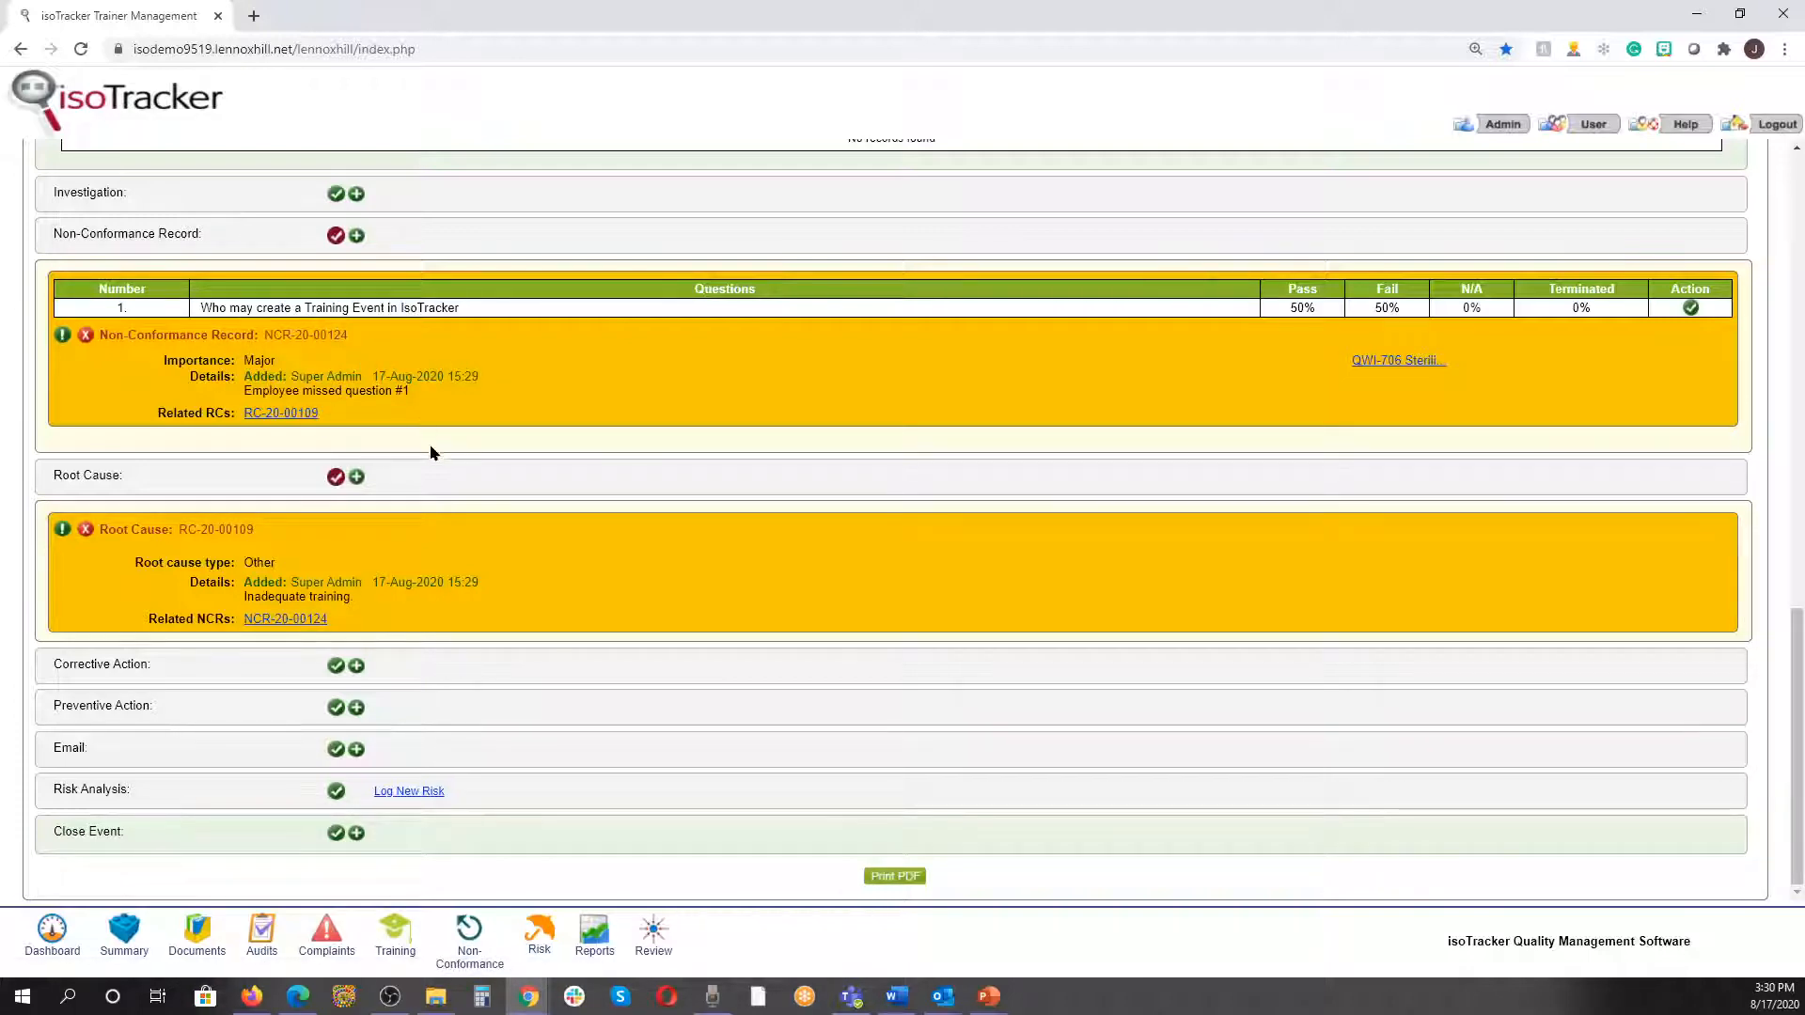
# - Start a new corrective action and attach non-conformance record NCR-20-00124 to it
pyautogui.click(356, 666)
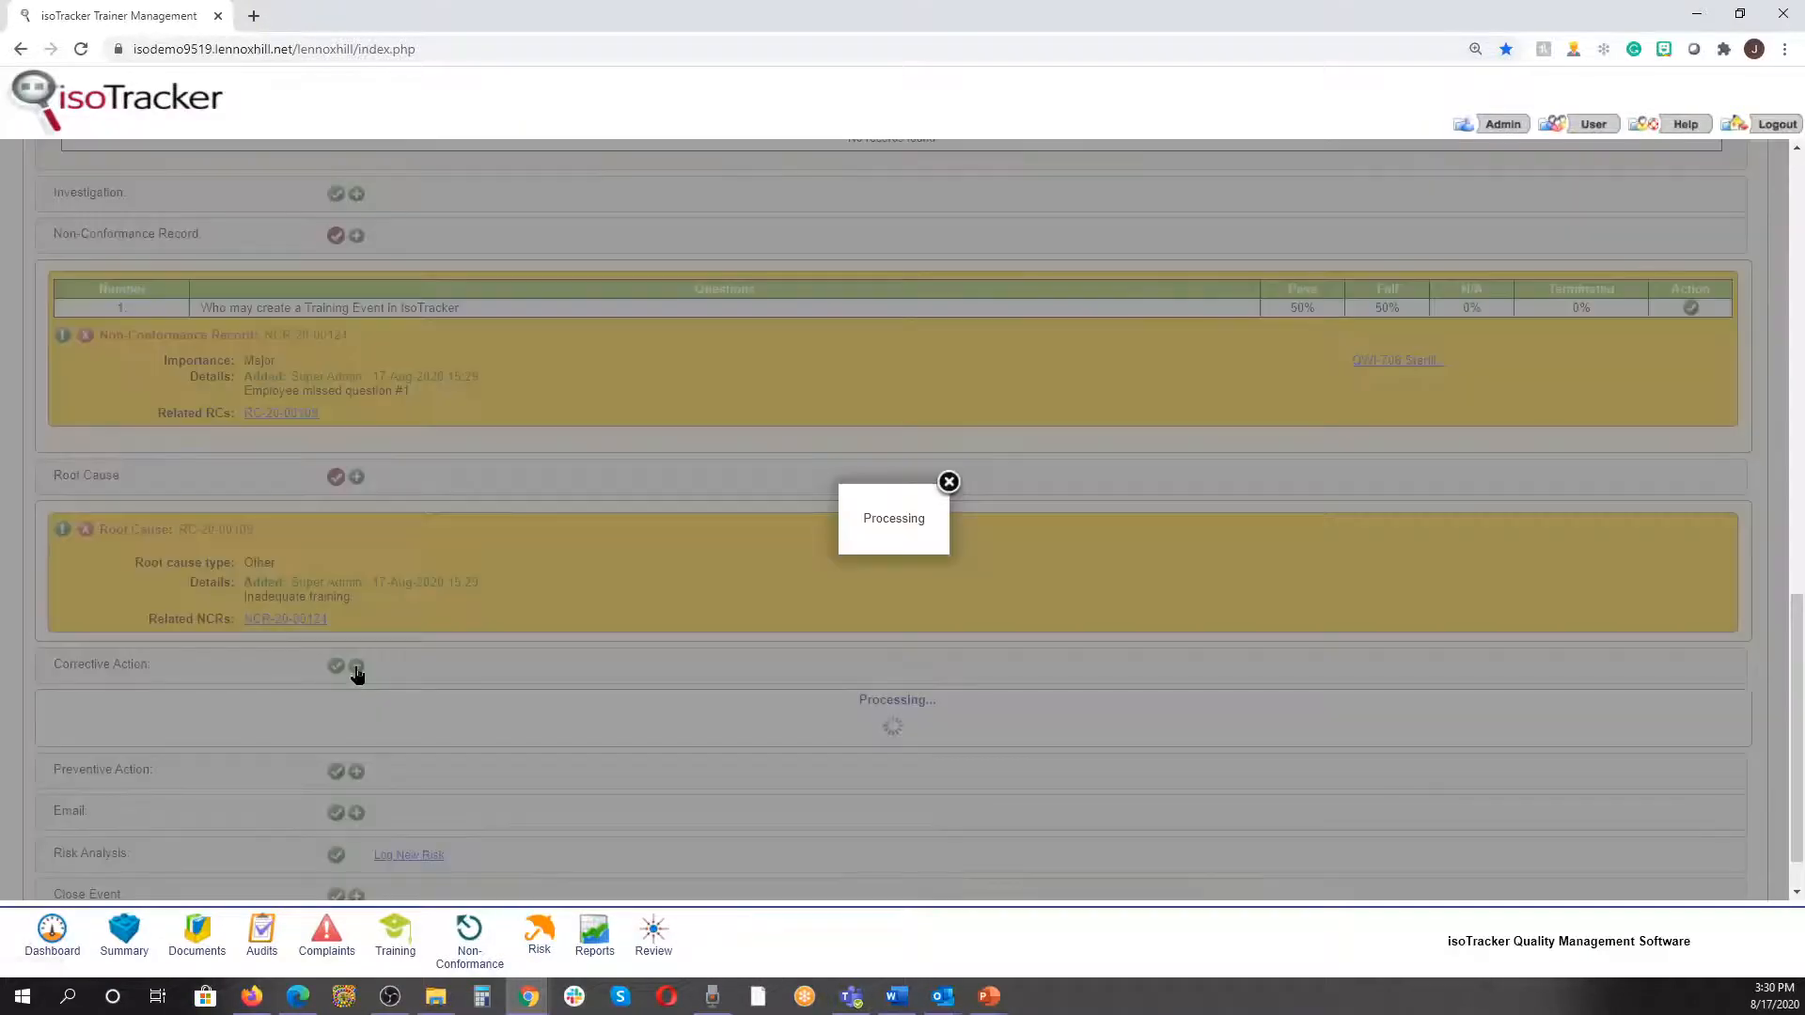
pyautogui.scroll(-2, 364, 663)
pyautogui.scroll(-3, 365, 658)
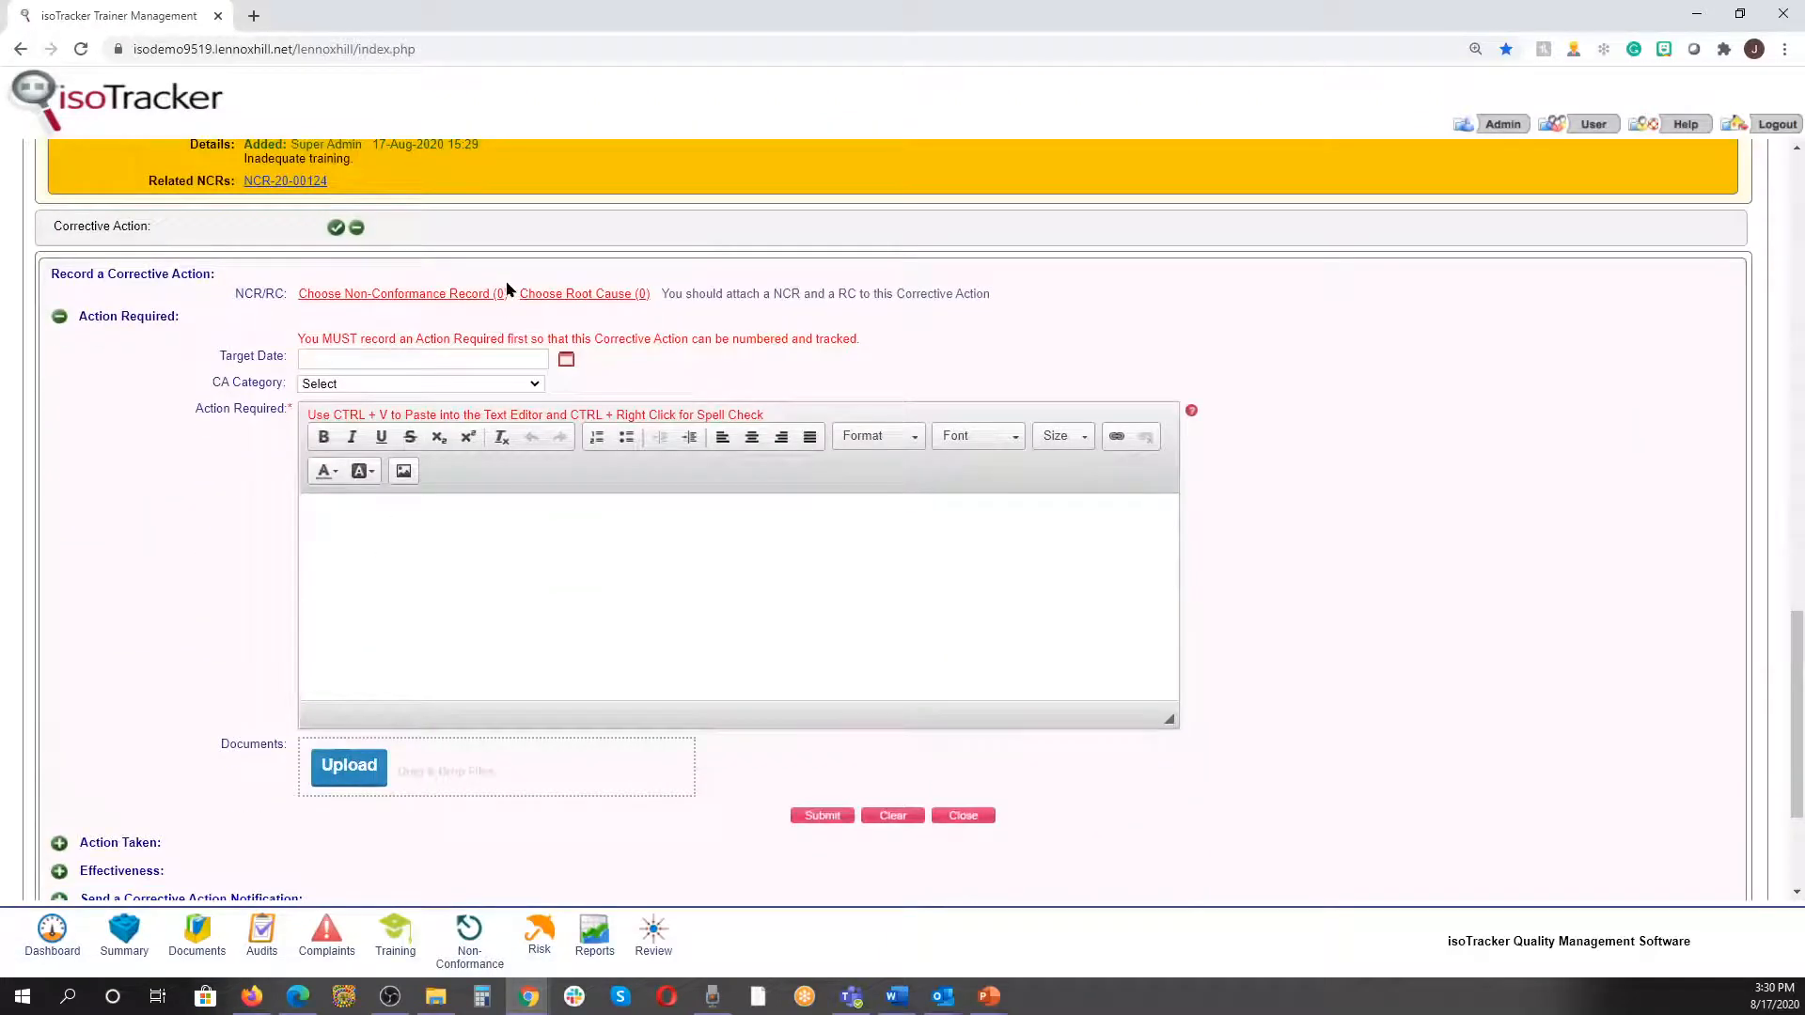
pyautogui.click(487, 513)
pyautogui.click(483, 294)
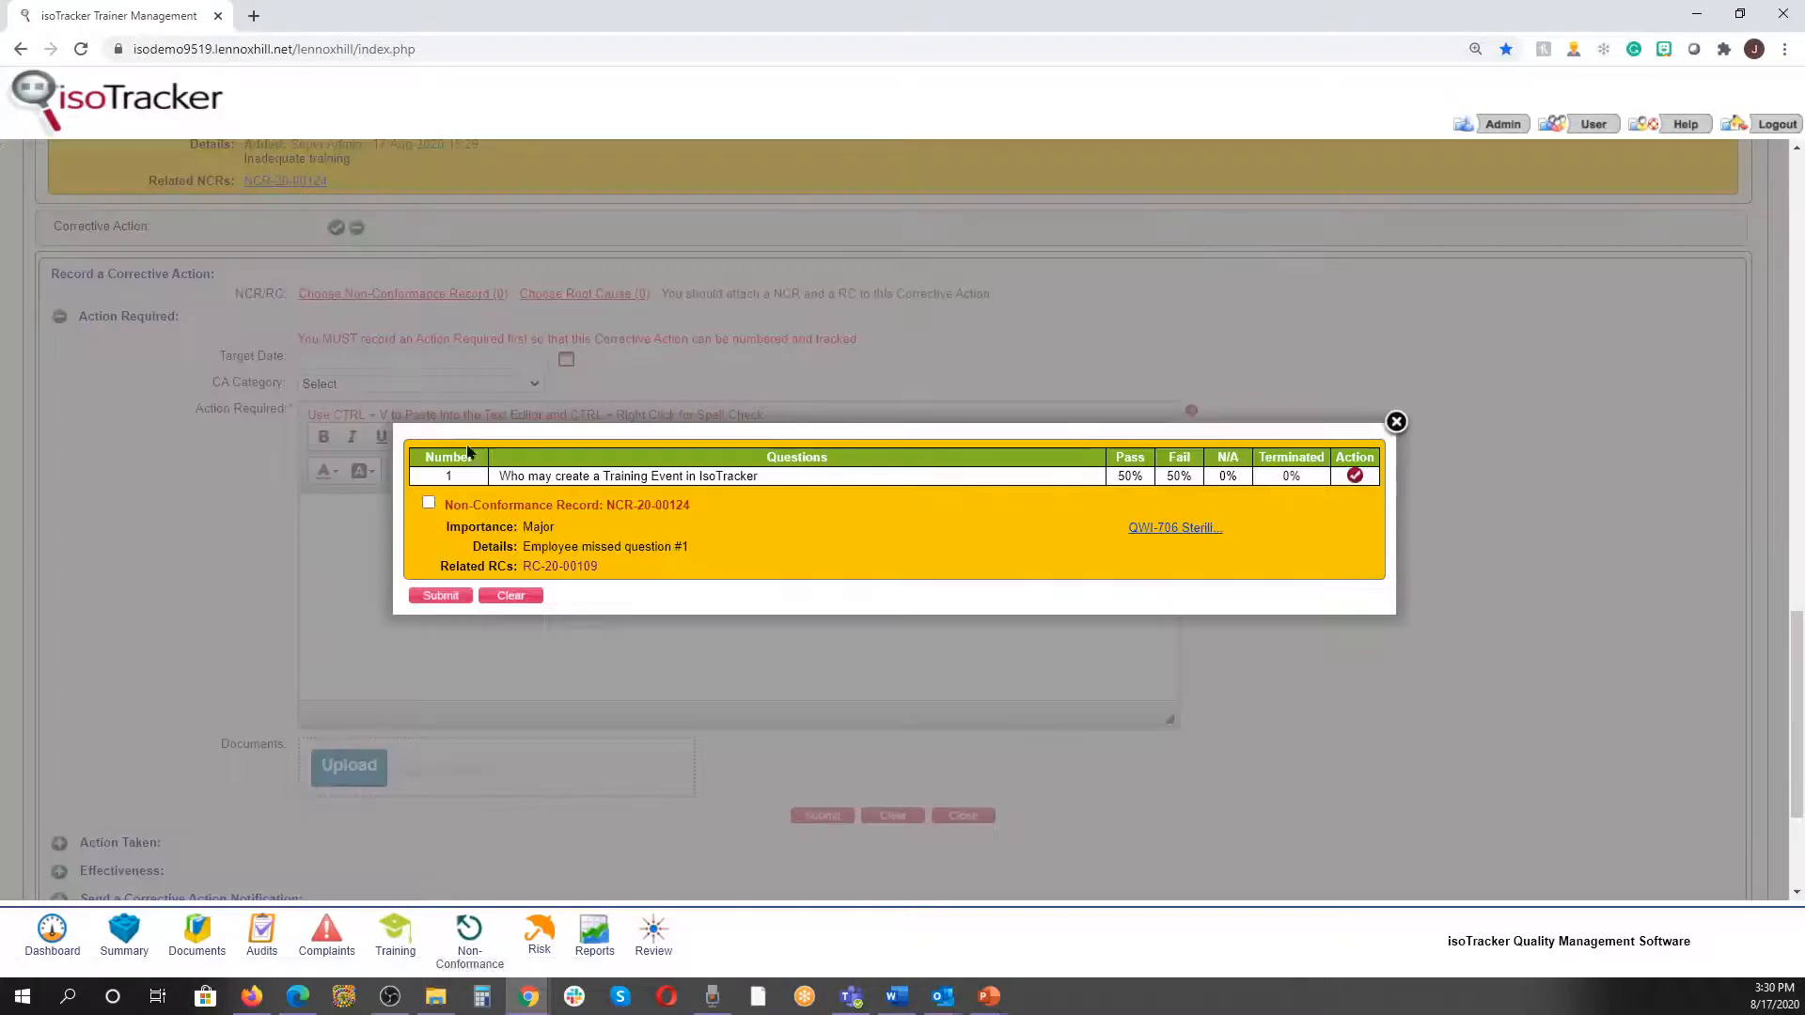
pyautogui.click(429, 503)
pyautogui.click(437, 595)
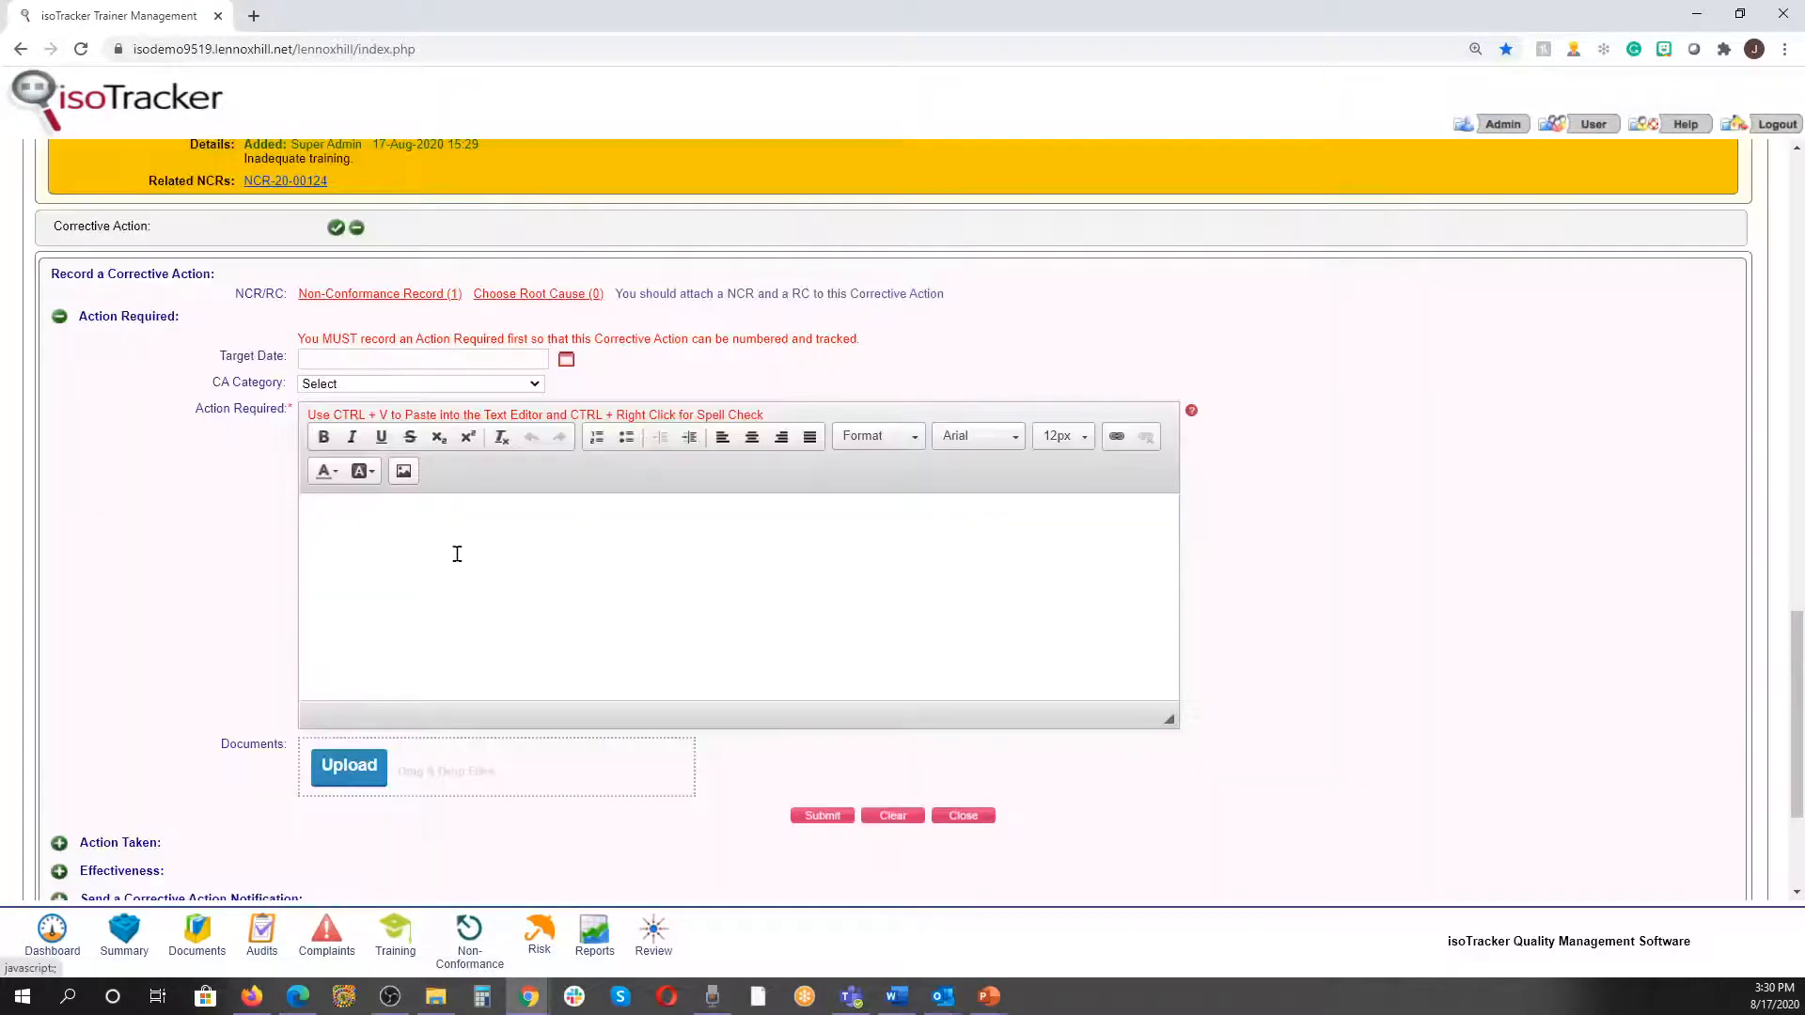
# - Attach root cause RC-20-00109 to the corrective action
pyautogui.click(564, 295)
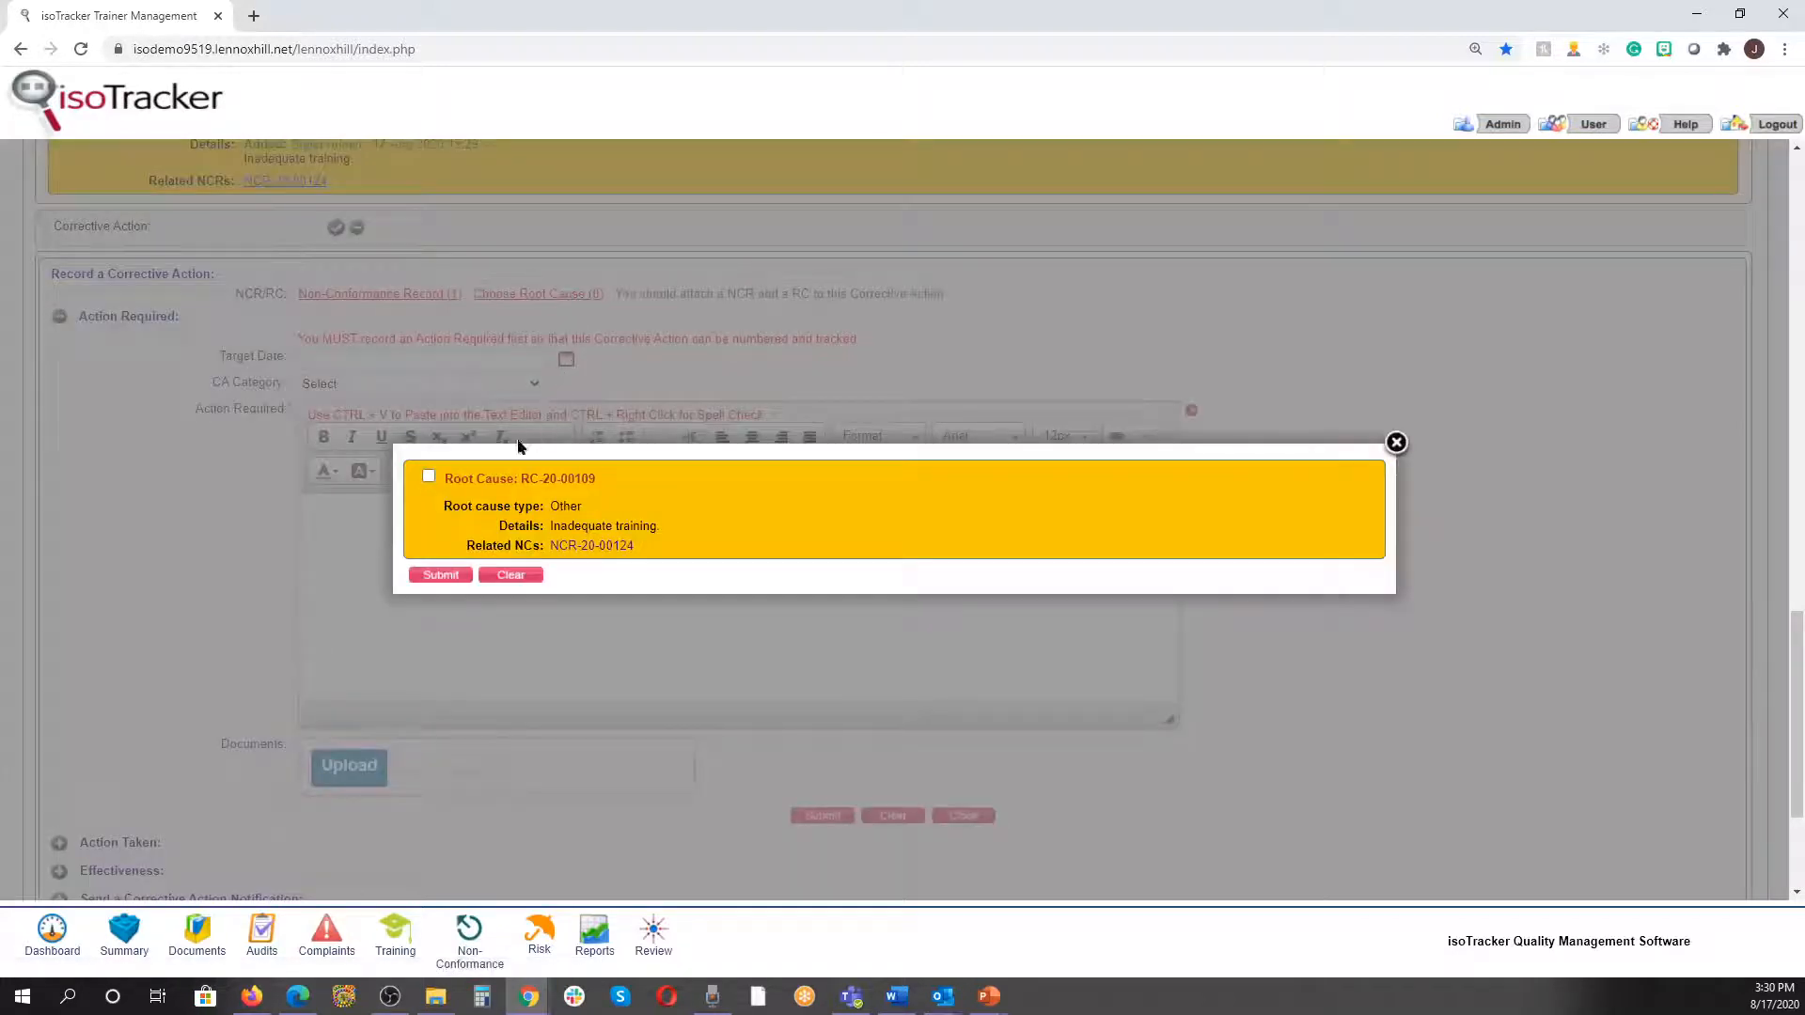
pyautogui.click(429, 480)
pyautogui.click(444, 574)
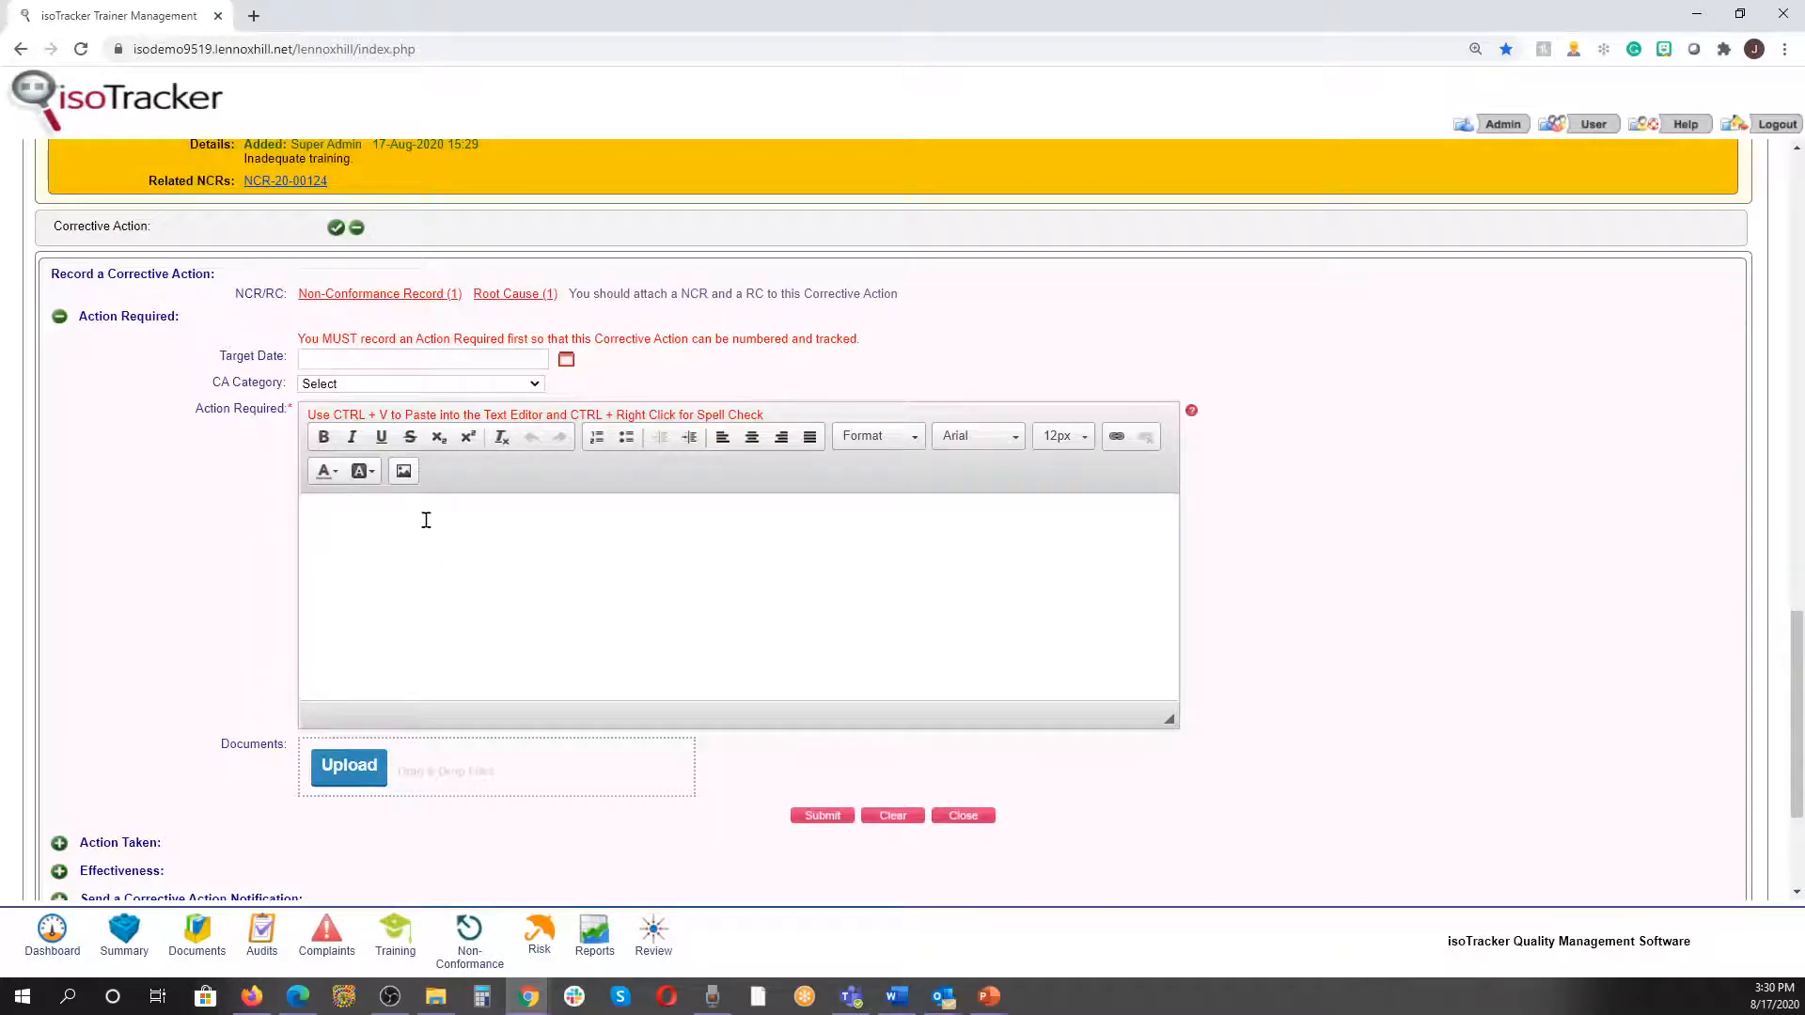
# - Set the corrective action's target date to 21-Aug-2020 15:45, enter "Please update employee training" as the required action, and submit it
pyautogui.click(446, 357)
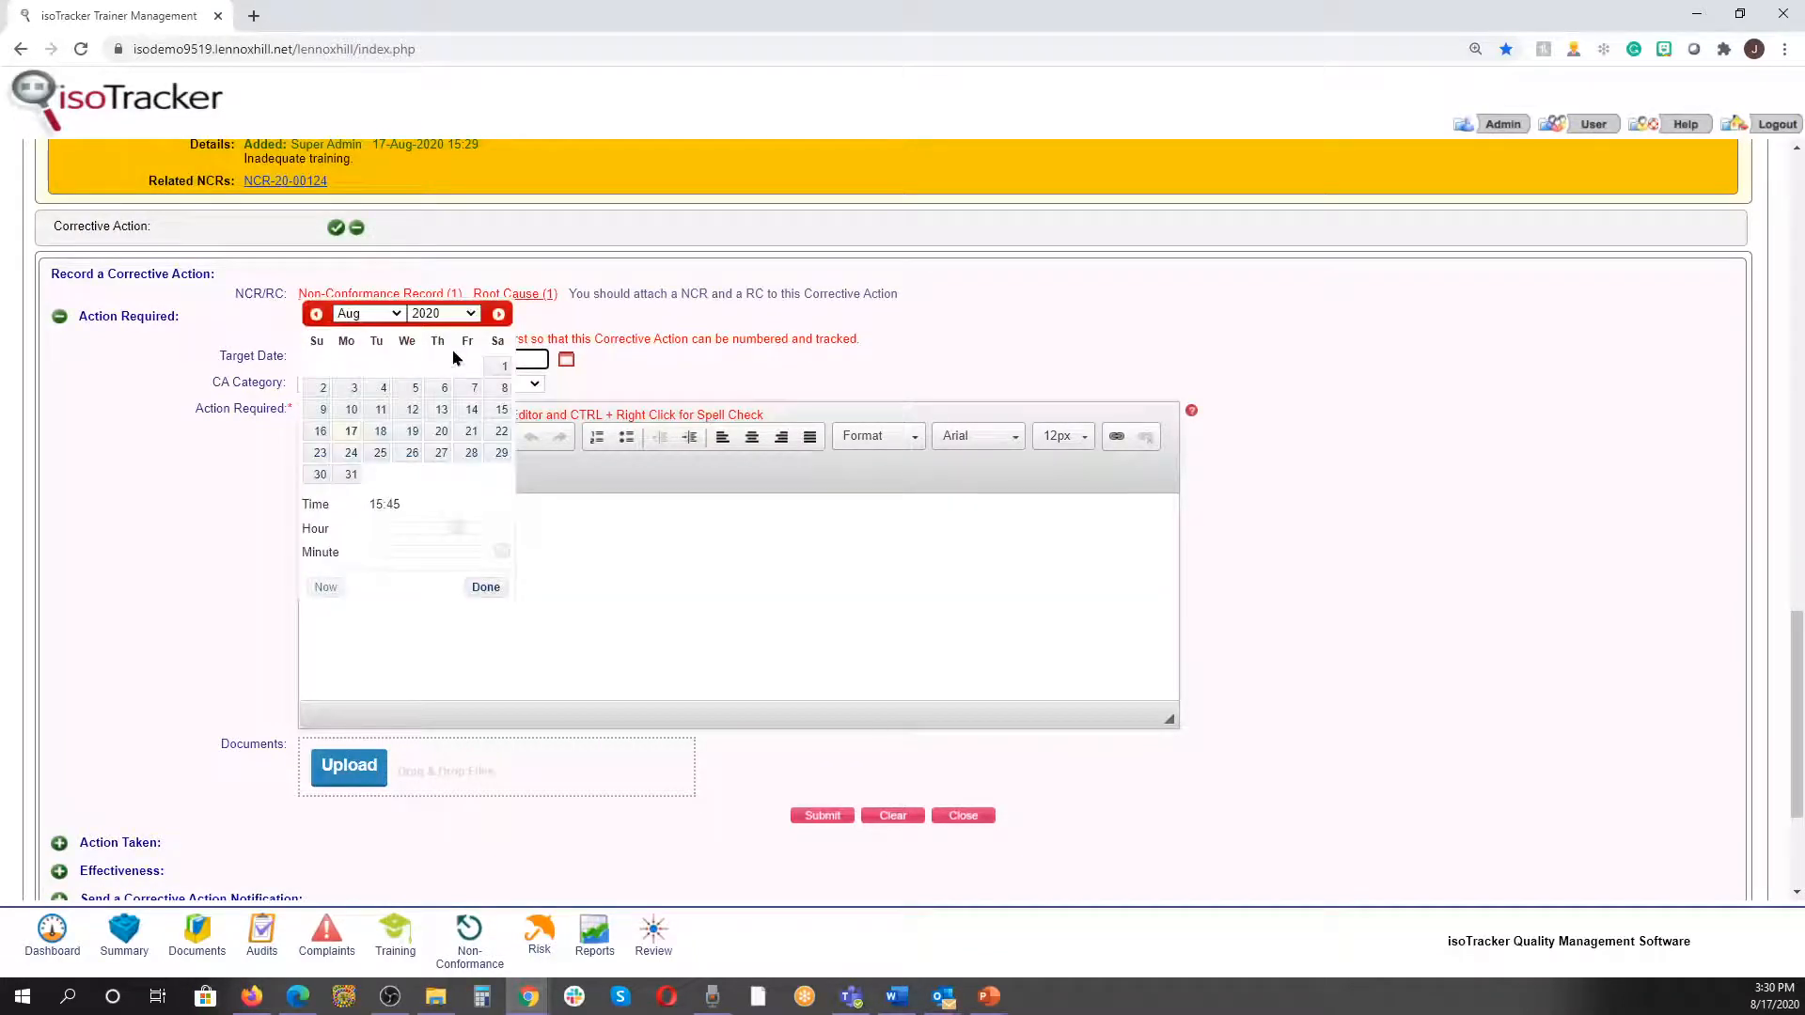
pyautogui.click(471, 431)
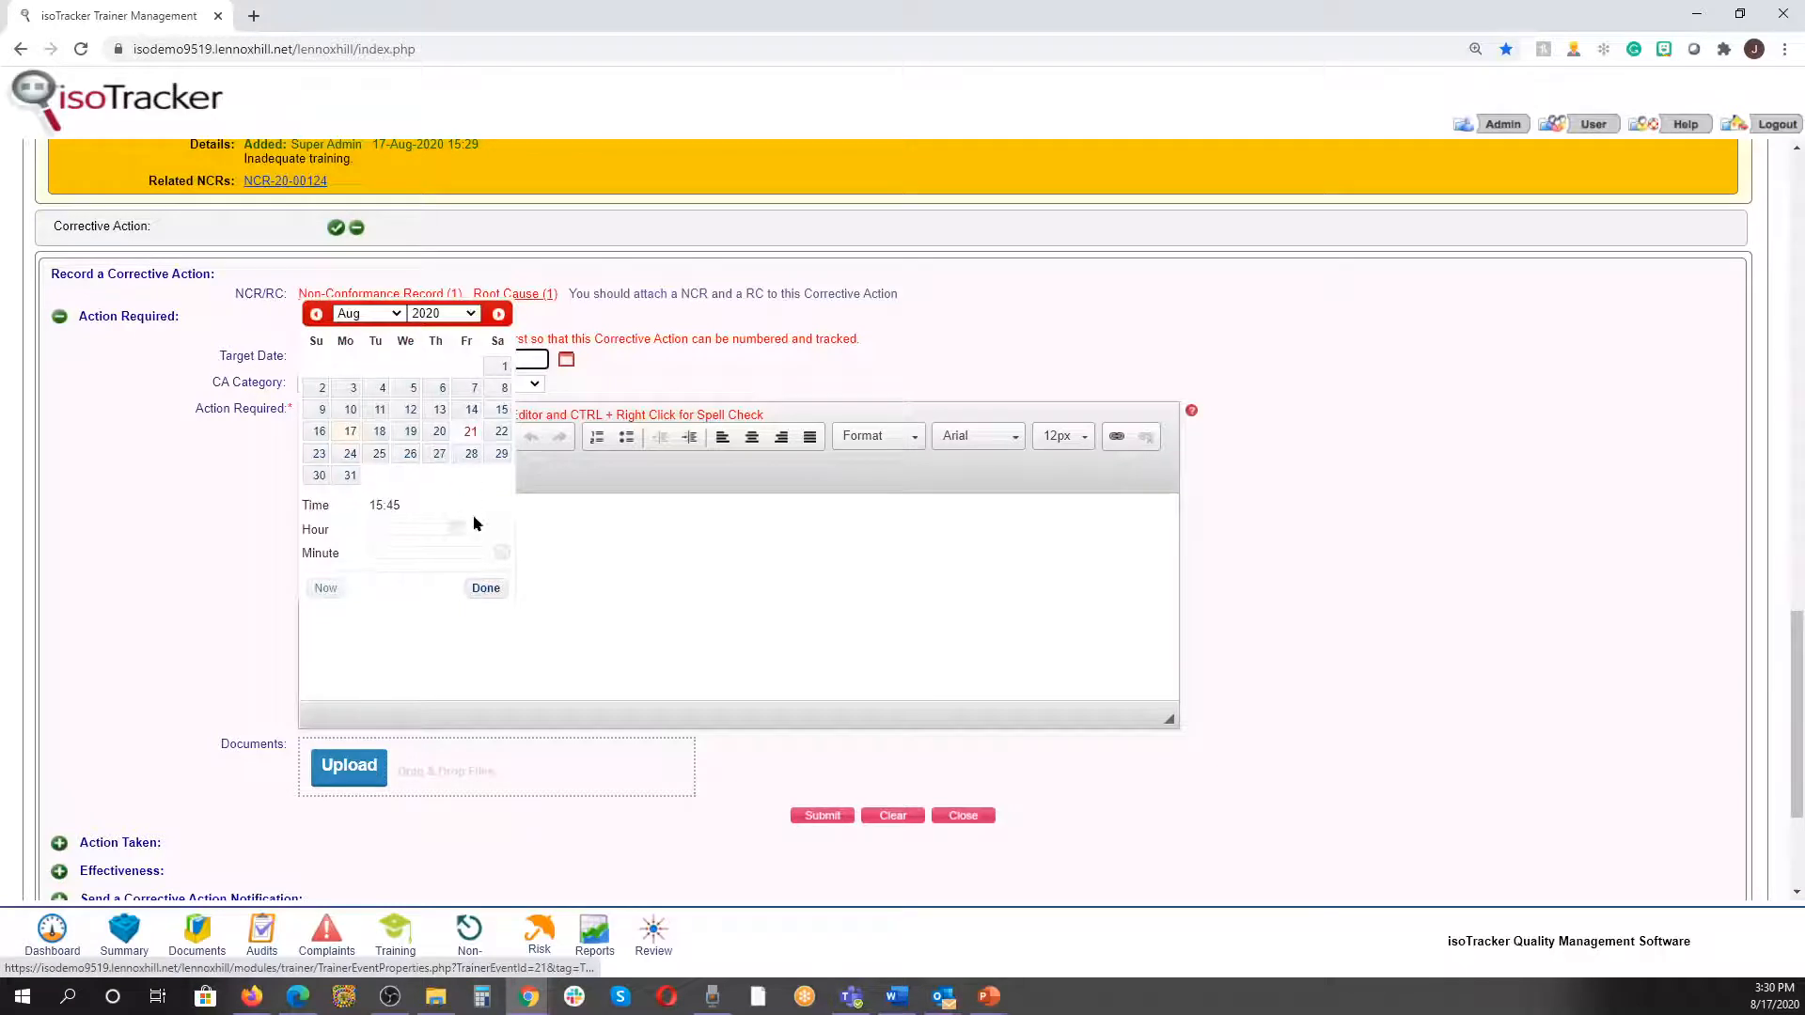
pyautogui.click(485, 588)
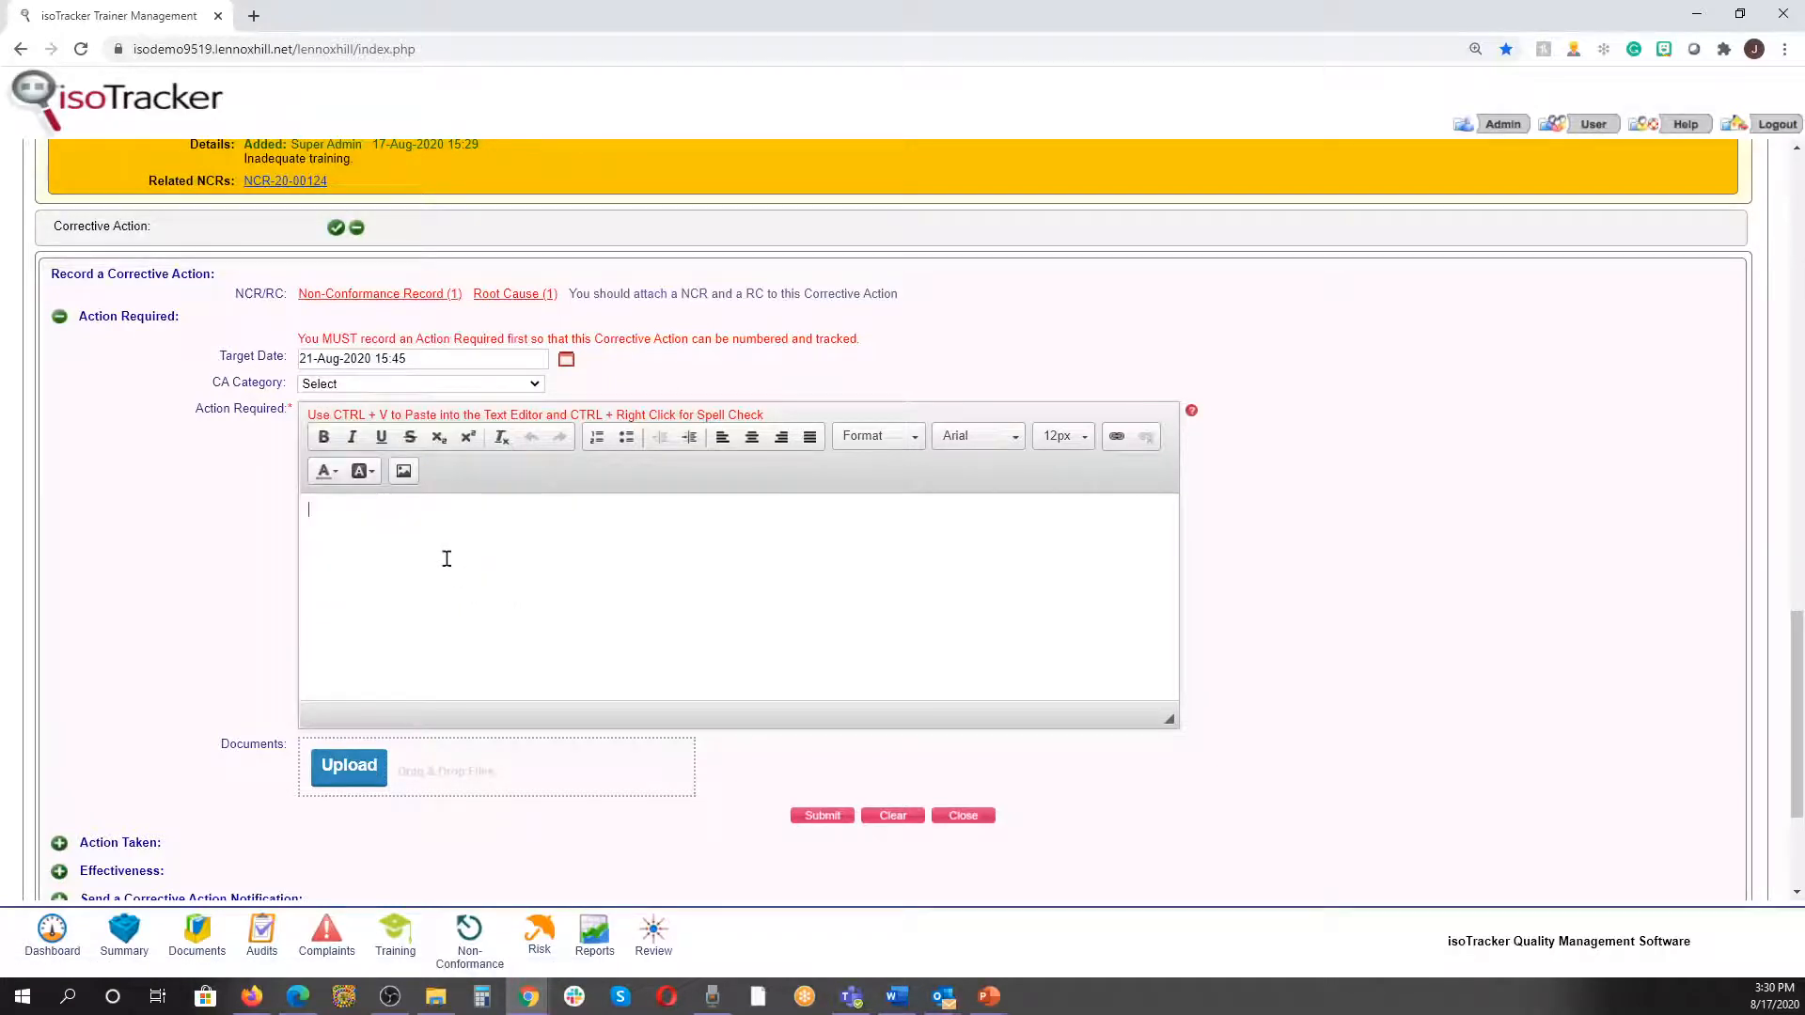
pyautogui.click(431, 533)
pyautogui.write('Please update employee training')
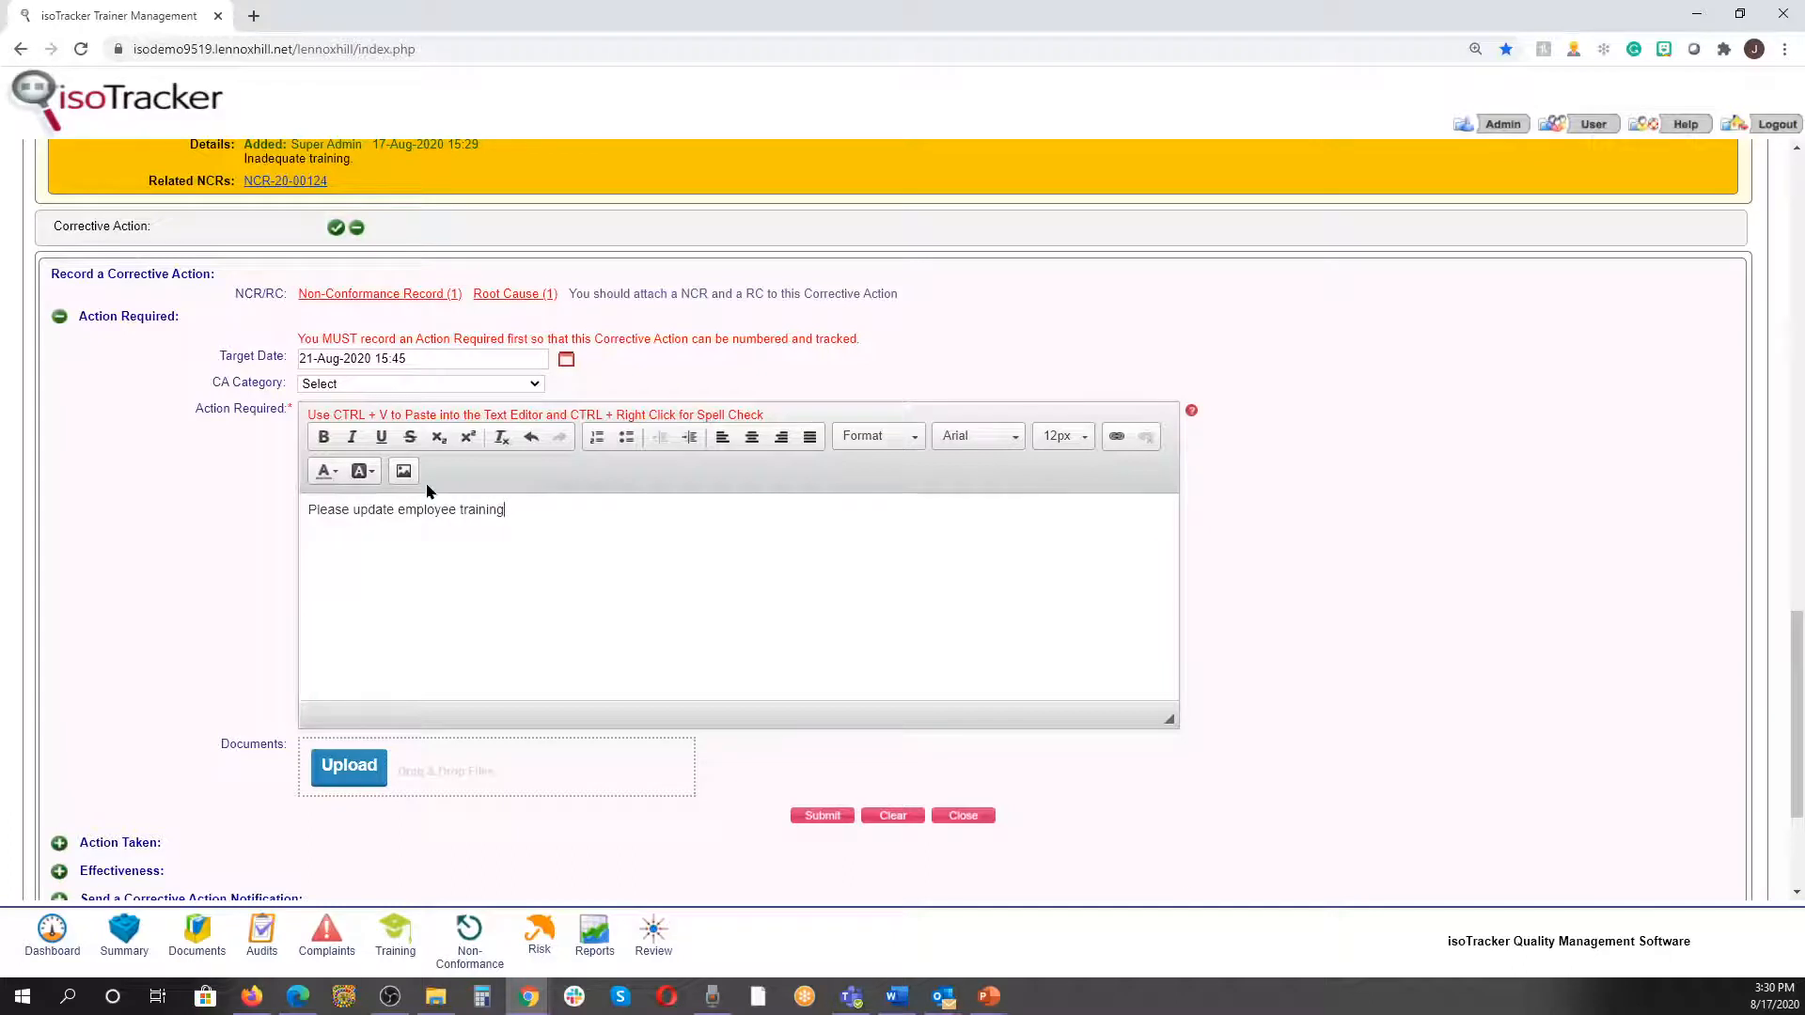
pyautogui.click(822, 819)
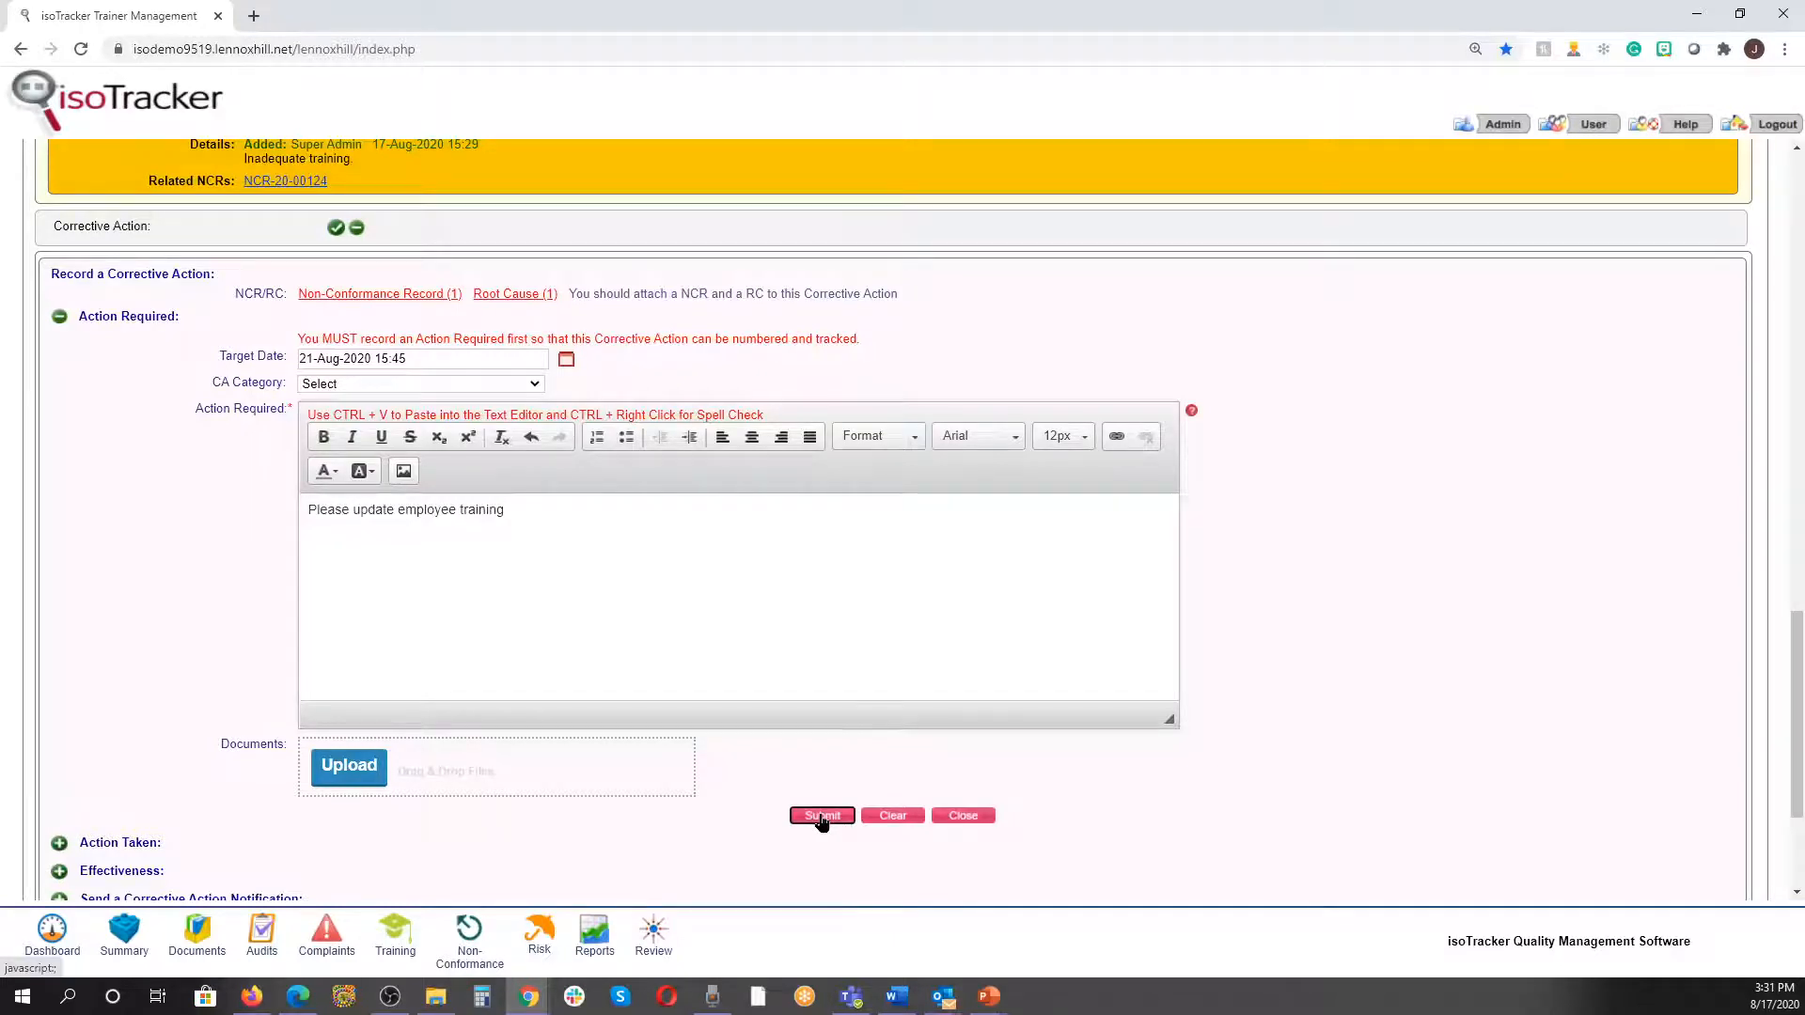
pyautogui.click(821, 816)
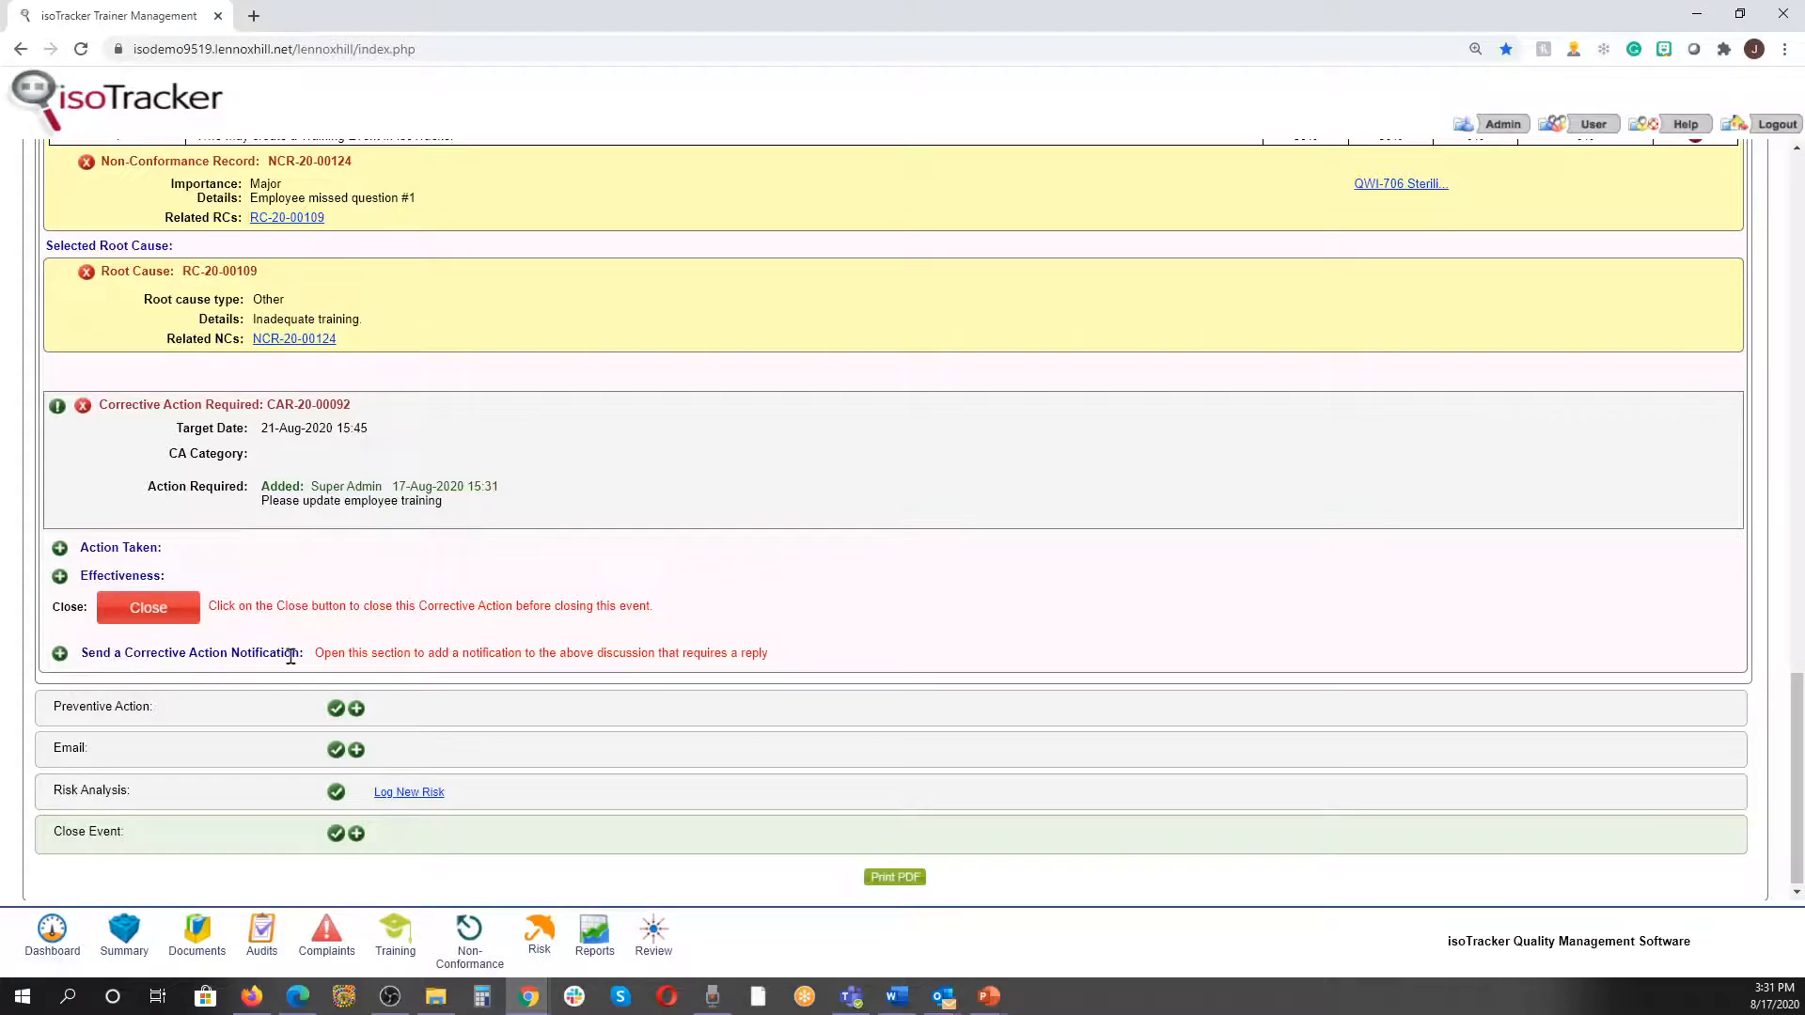
# - Start a corrective action notification to the employee listed directly after Super Admin, with a reply required by 21-Aug-2020 15:45
pyautogui.click(59, 655)
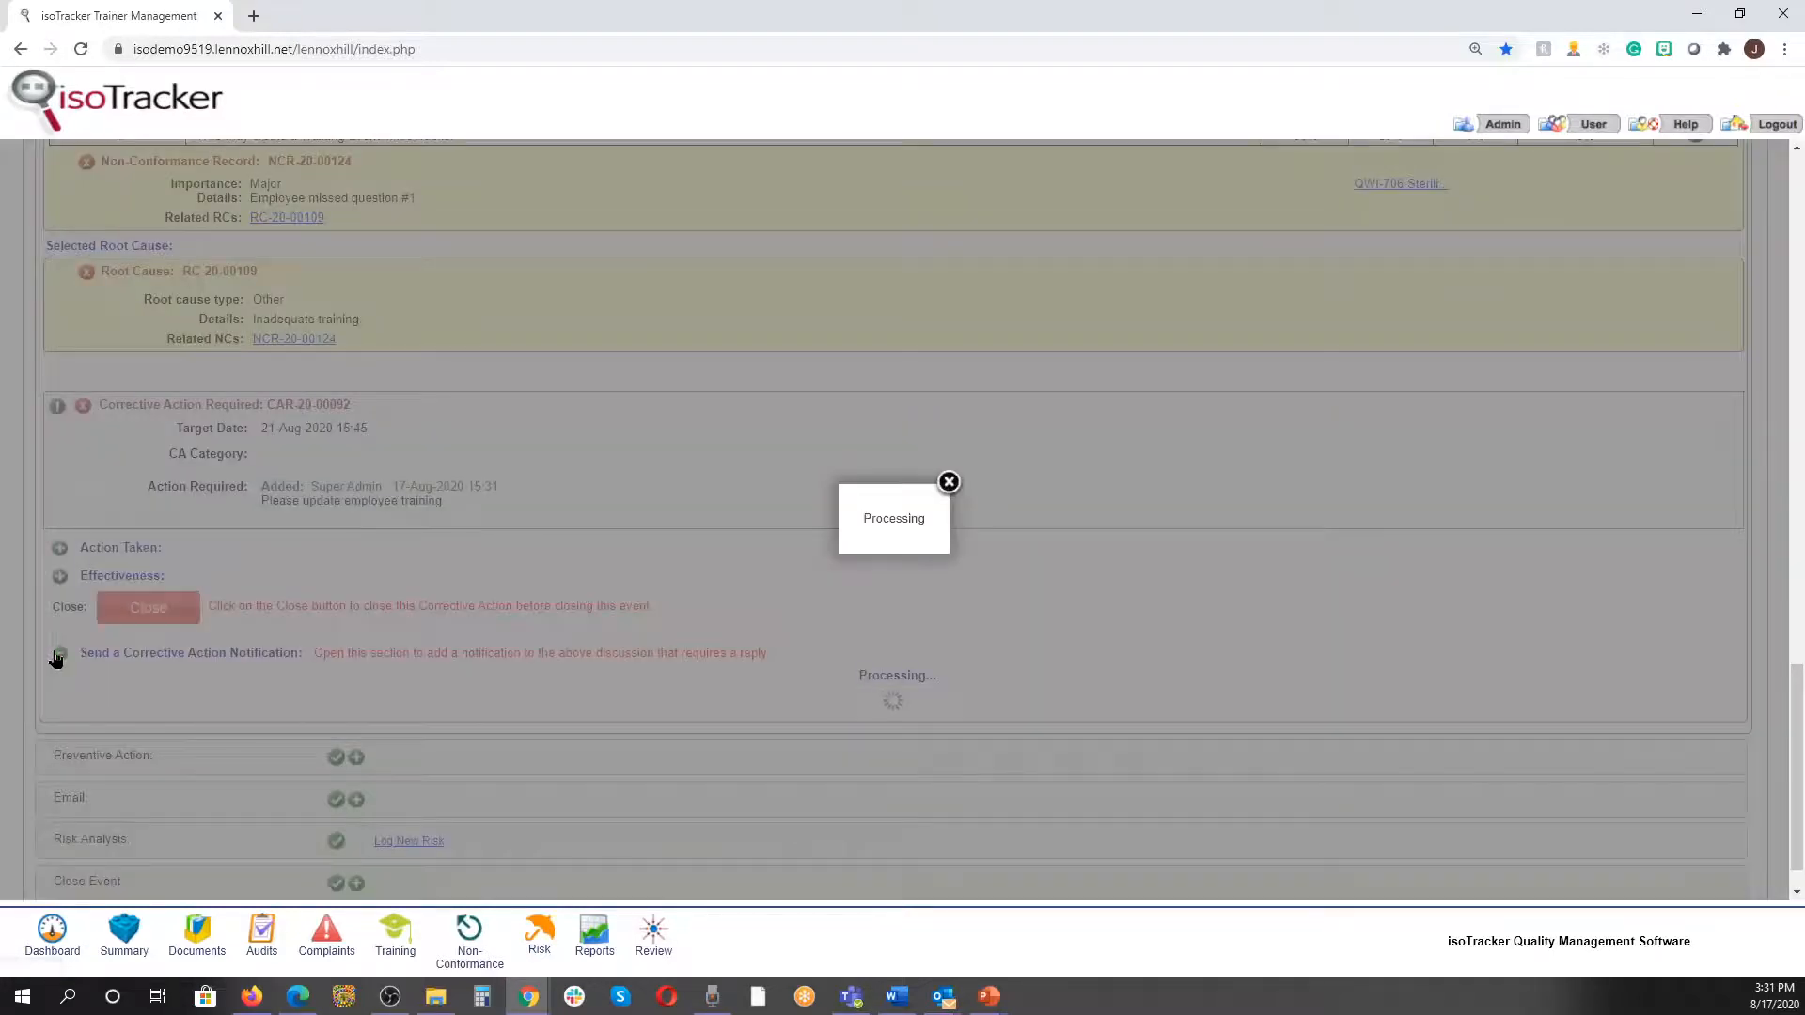
pyautogui.scroll(-2, 106, 677)
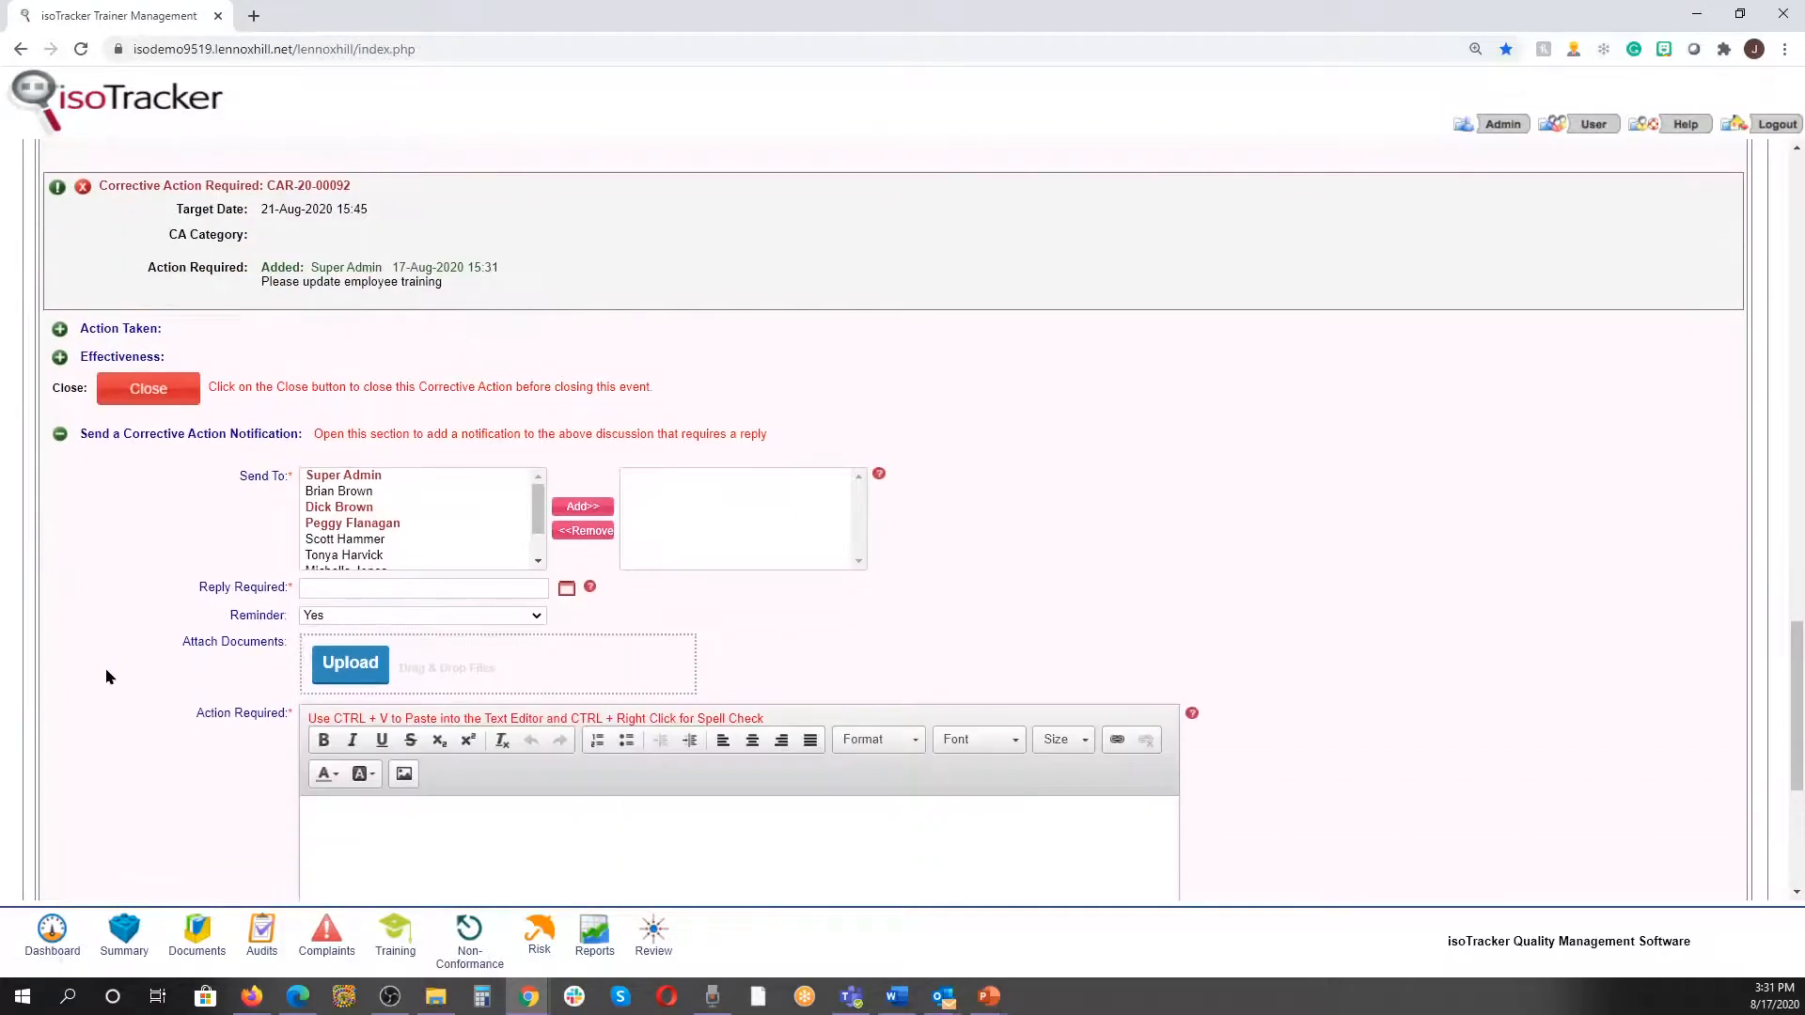
pyautogui.click(357, 493)
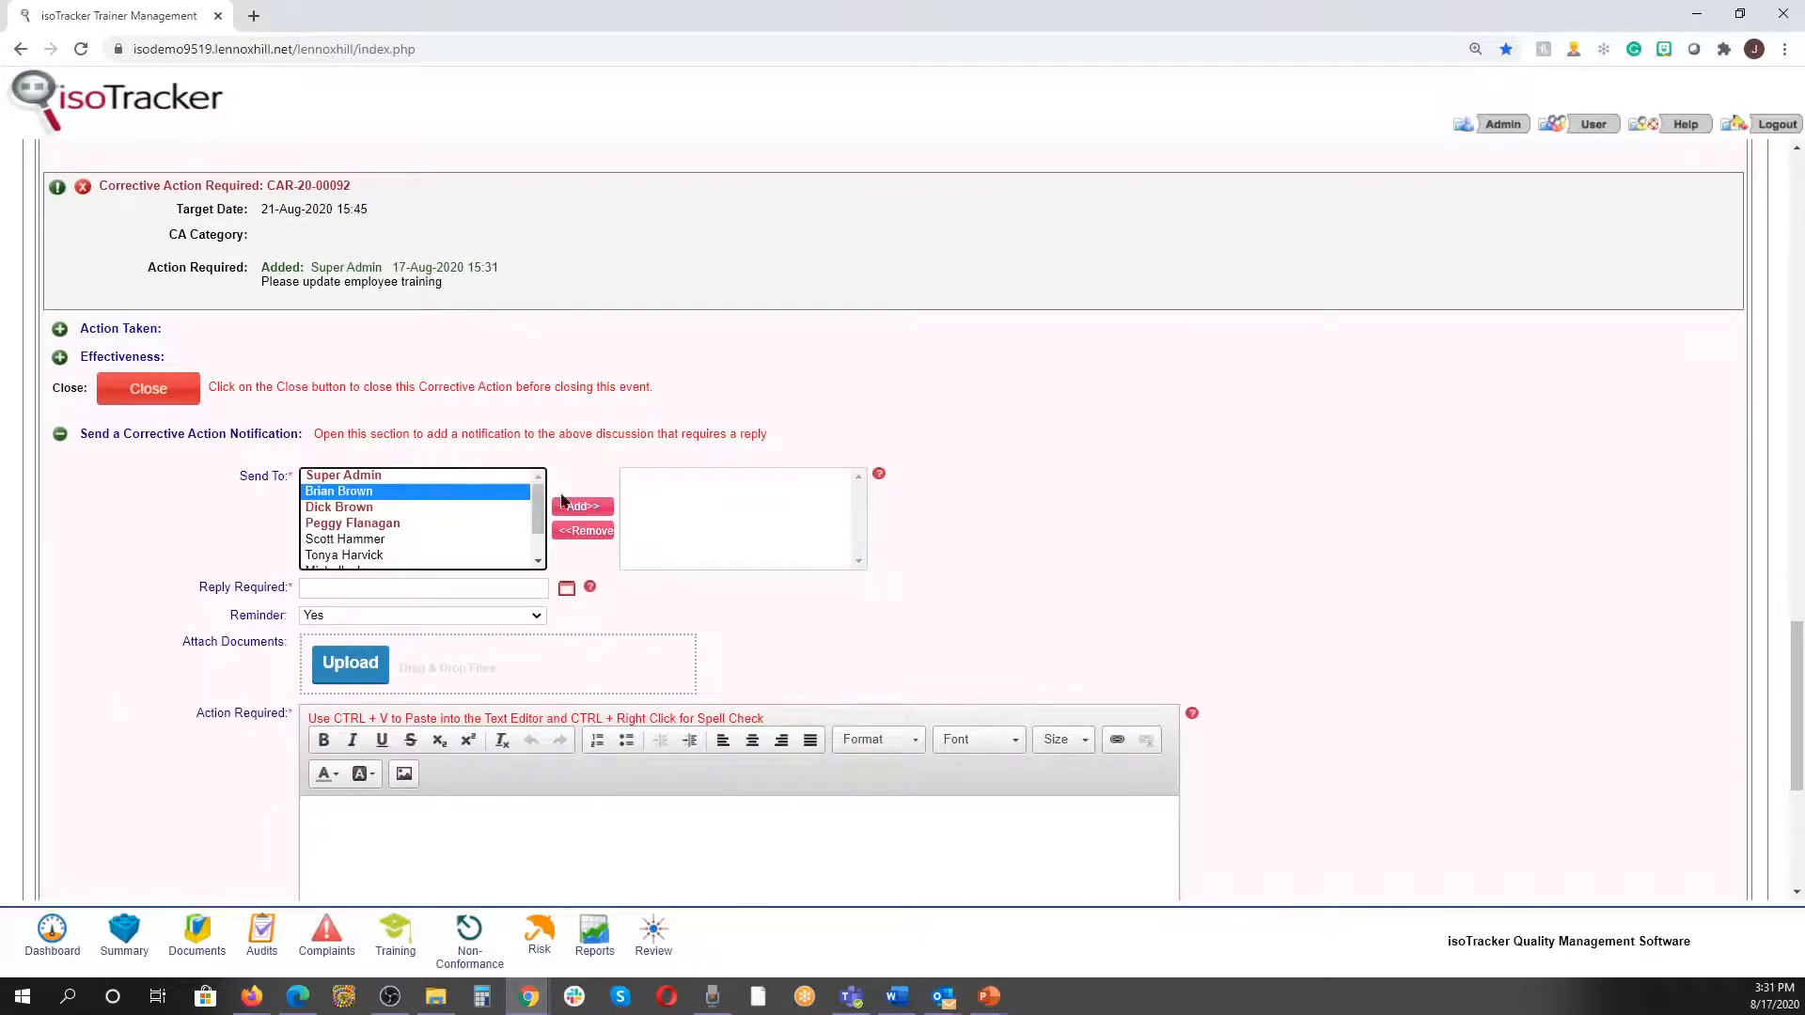
pyautogui.click(590, 509)
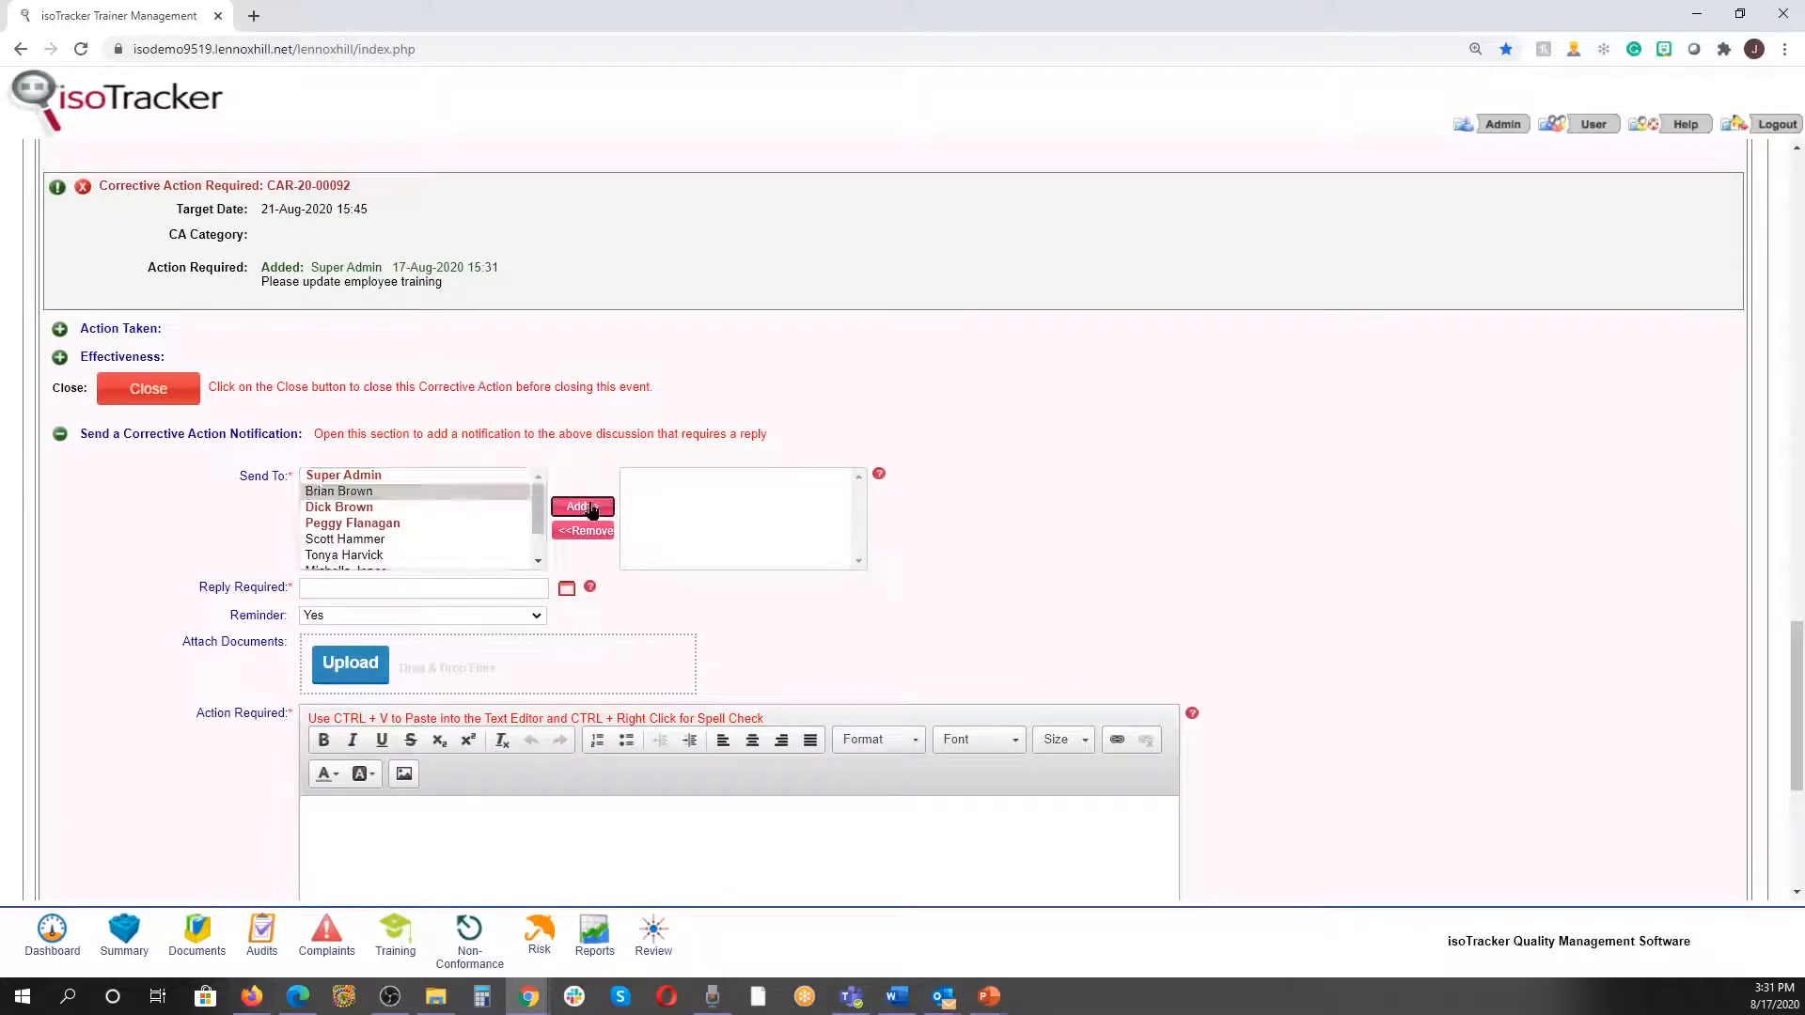
pyautogui.click(529, 587)
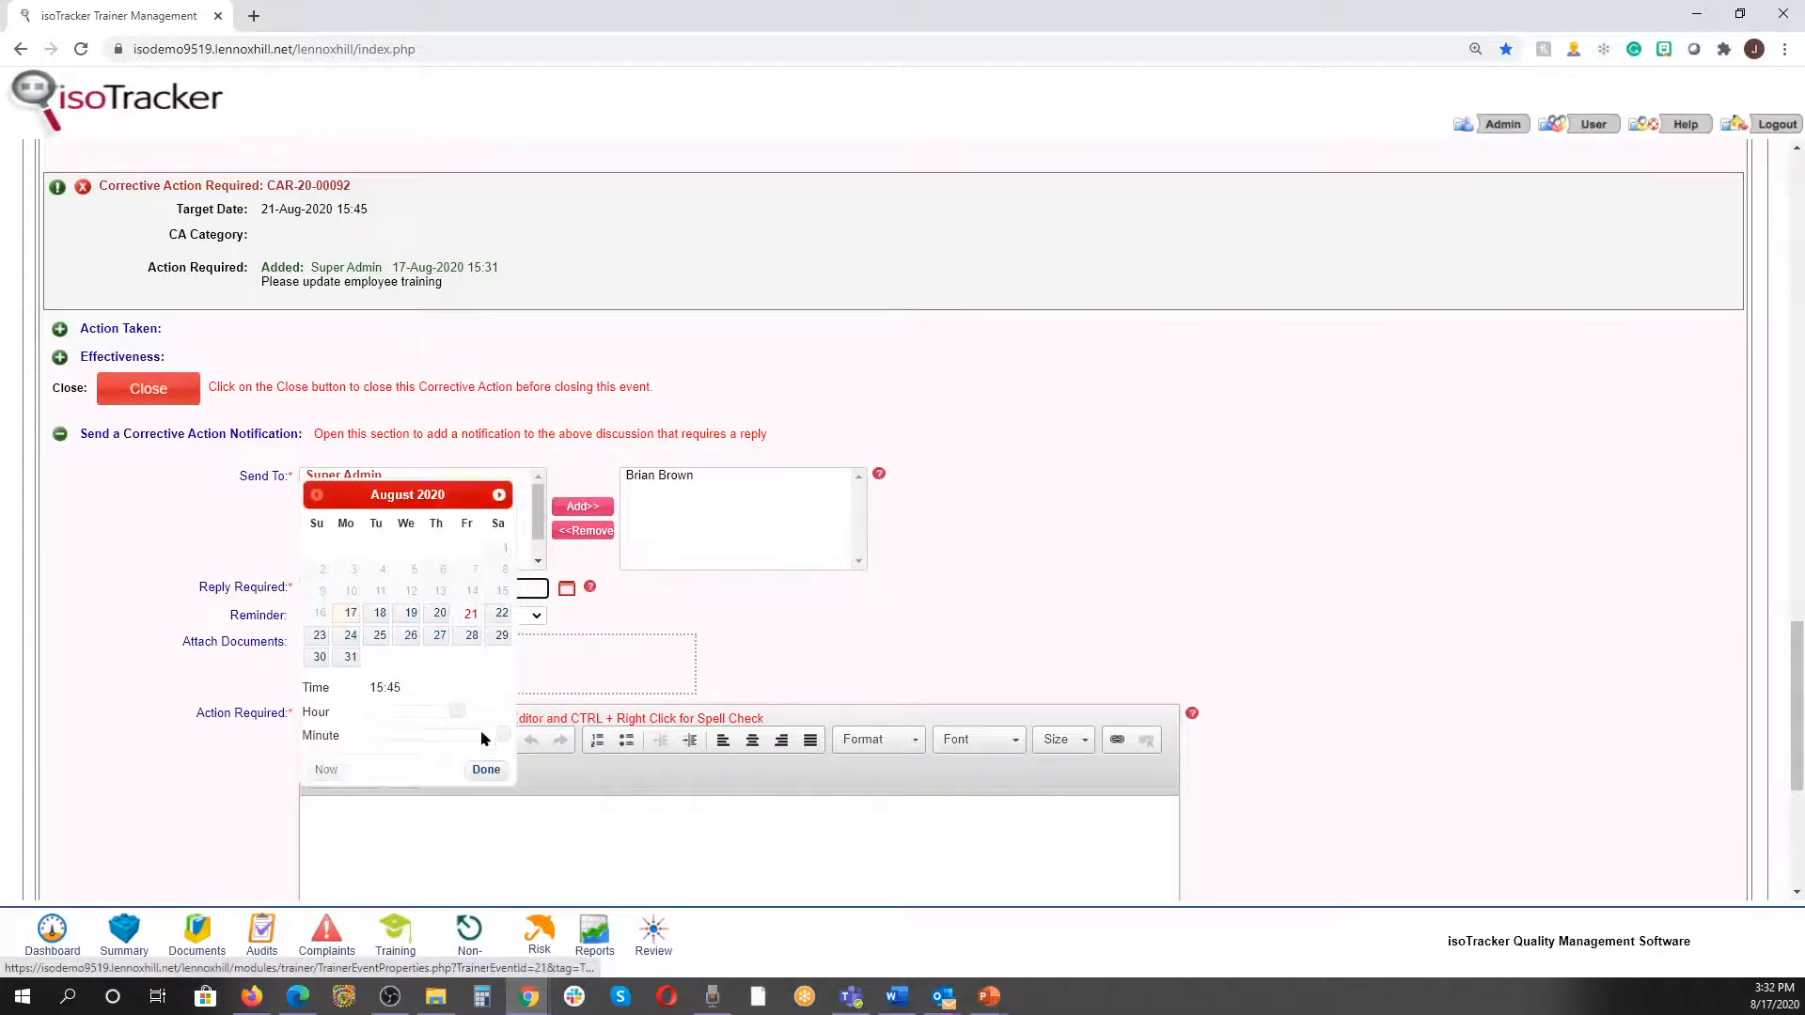
pyautogui.click(484, 771)
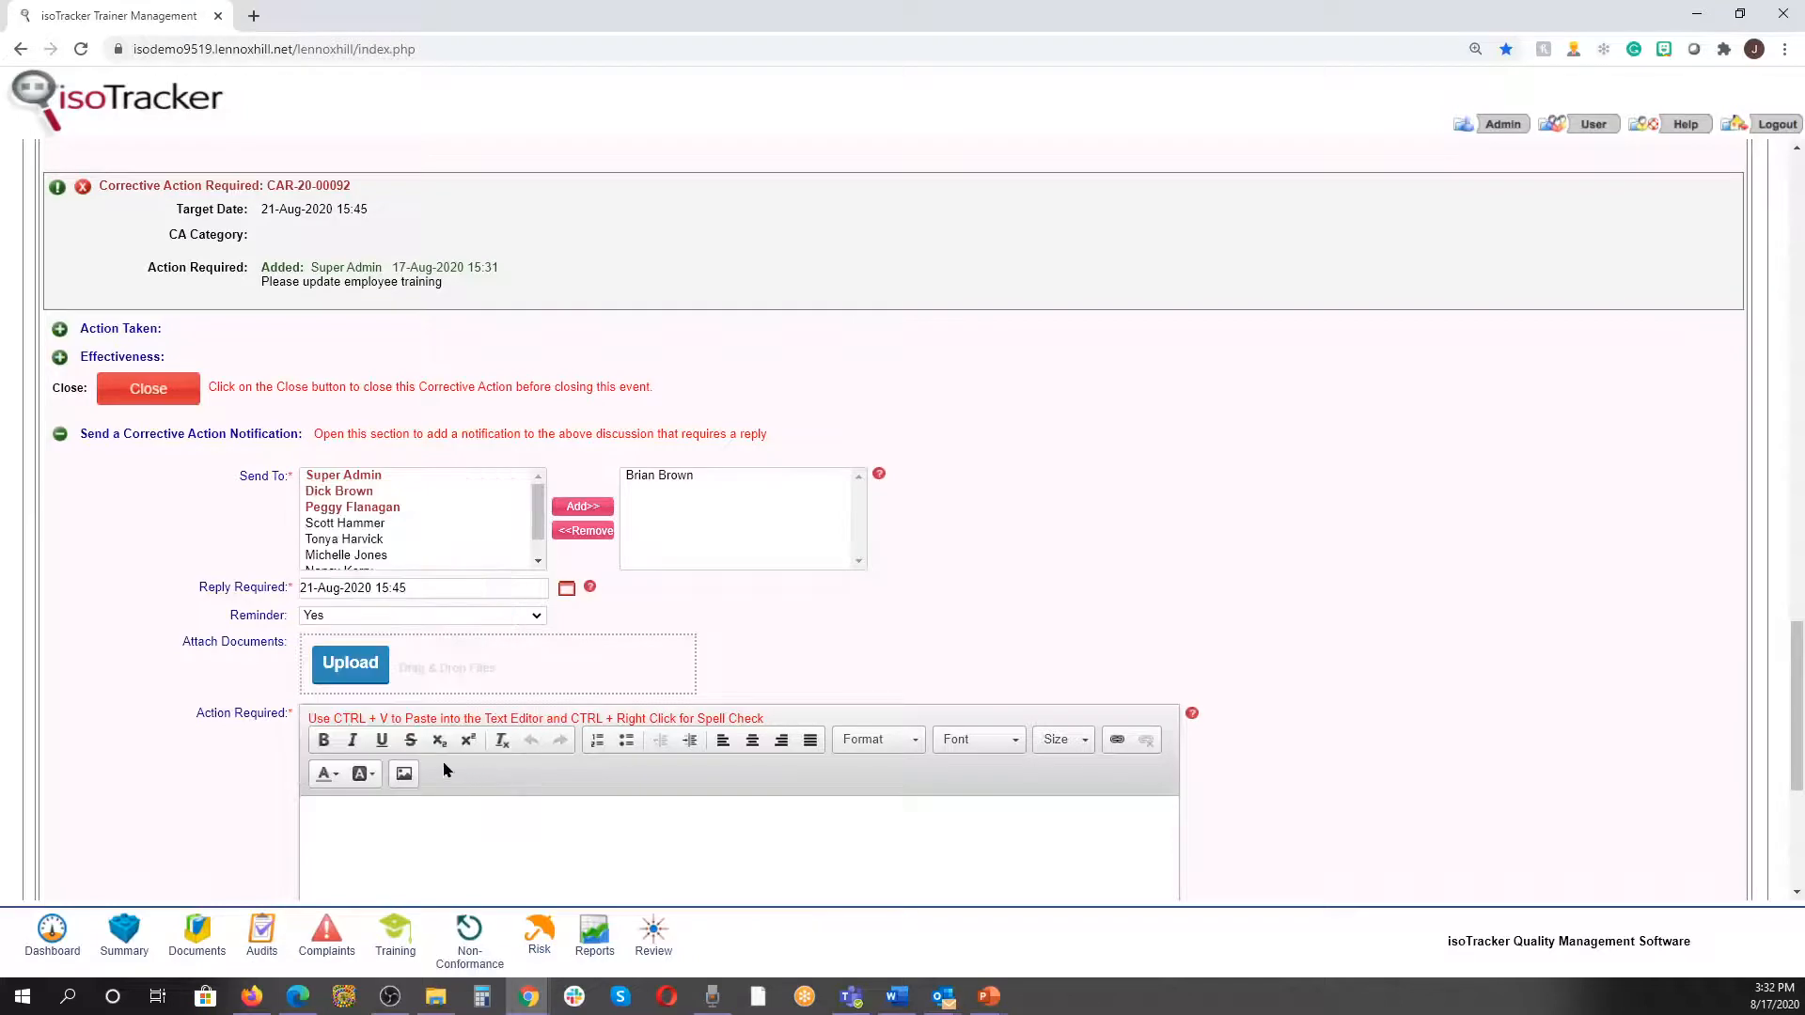
# - Enter "Please update employee training." as the notification's required action and submit the notification
pyautogui.click(459, 820)
pyautogui.write('Please update employee training.')
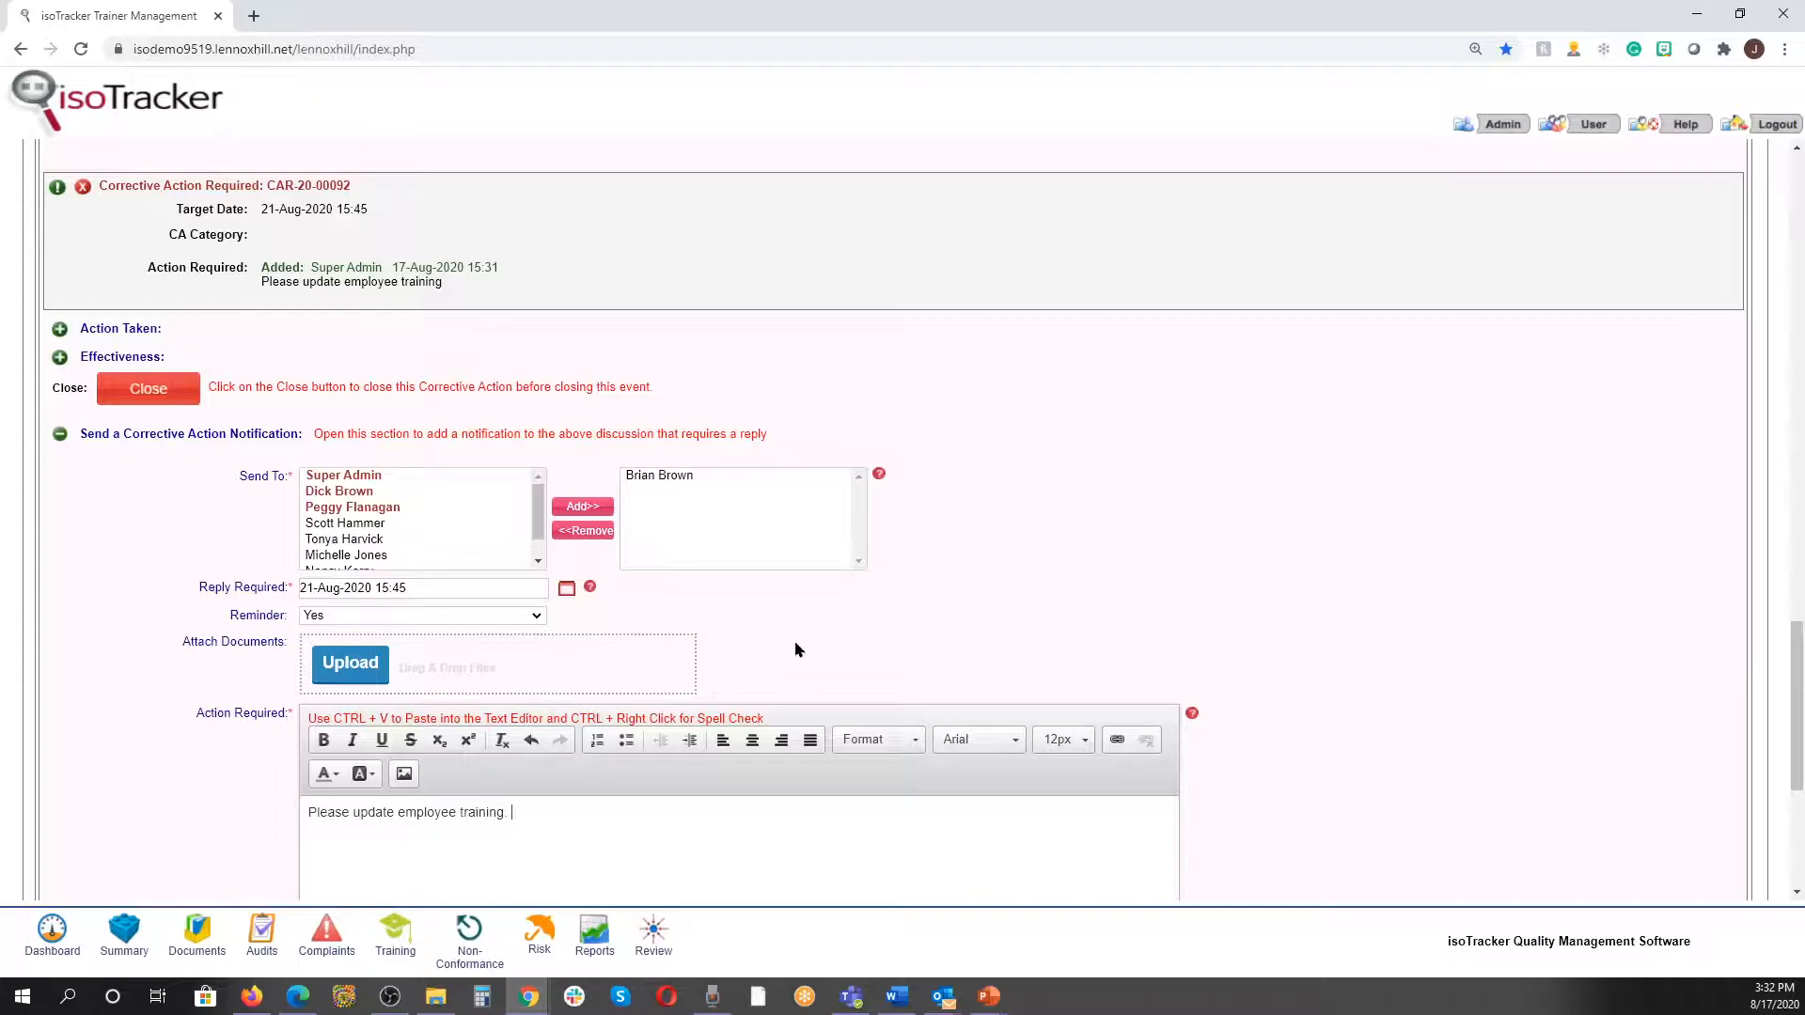
pyautogui.scroll(-3, 800, 649)
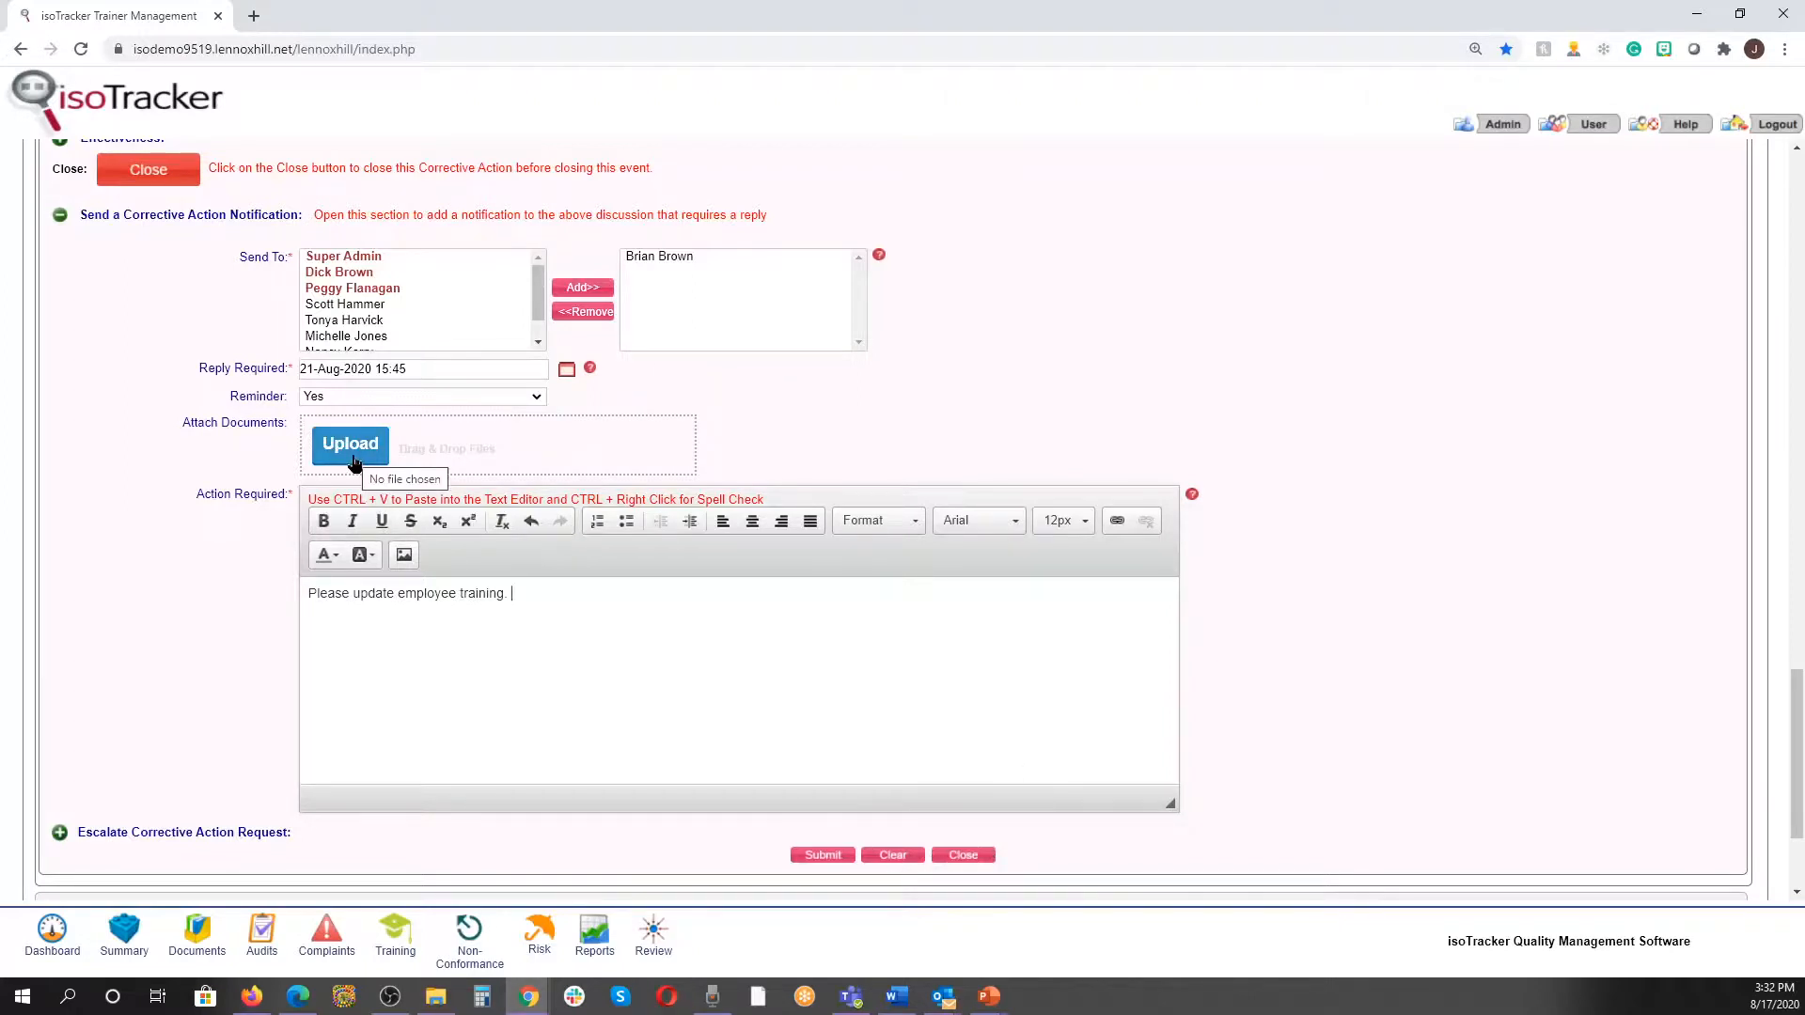
pyautogui.click(816, 859)
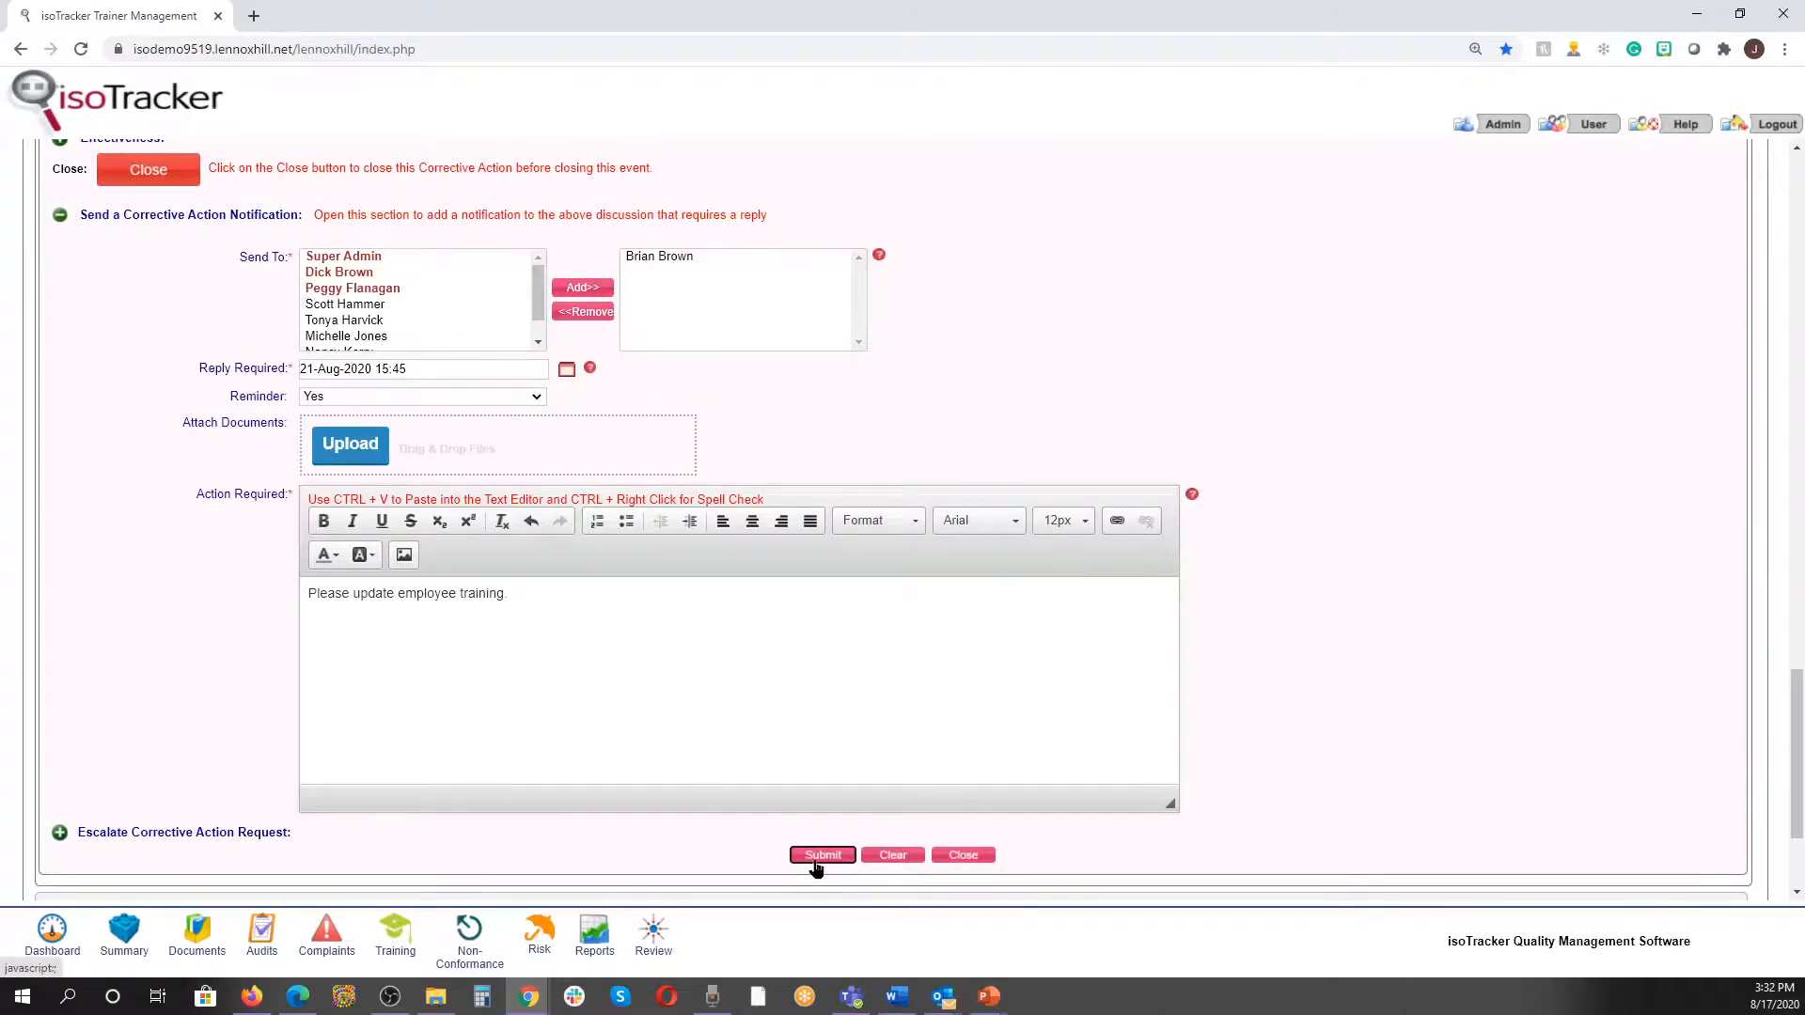